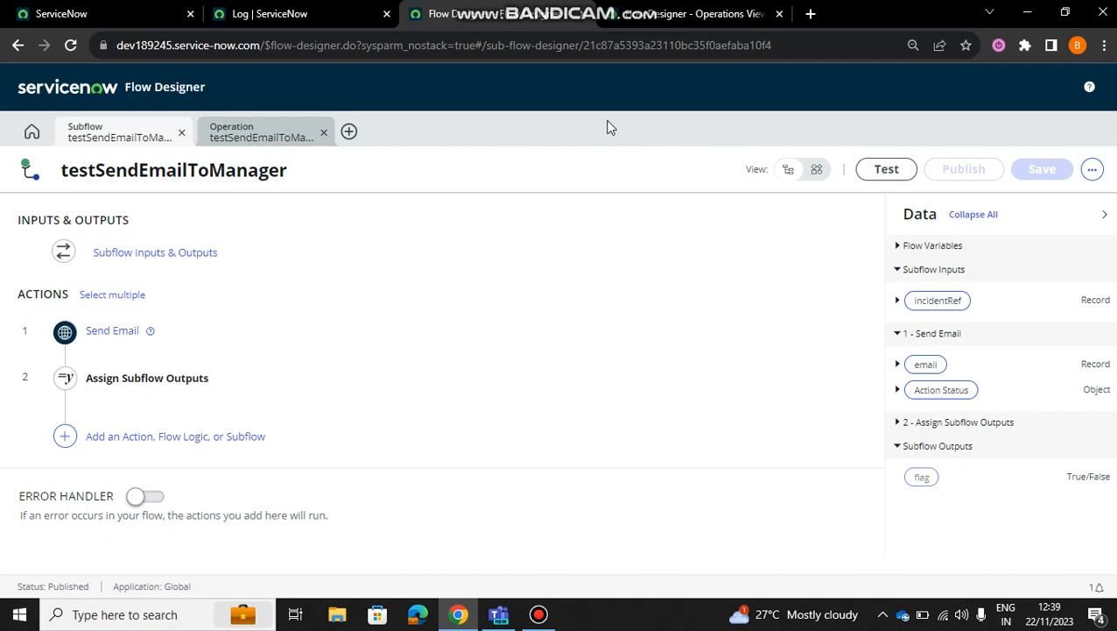
click(562, 9)
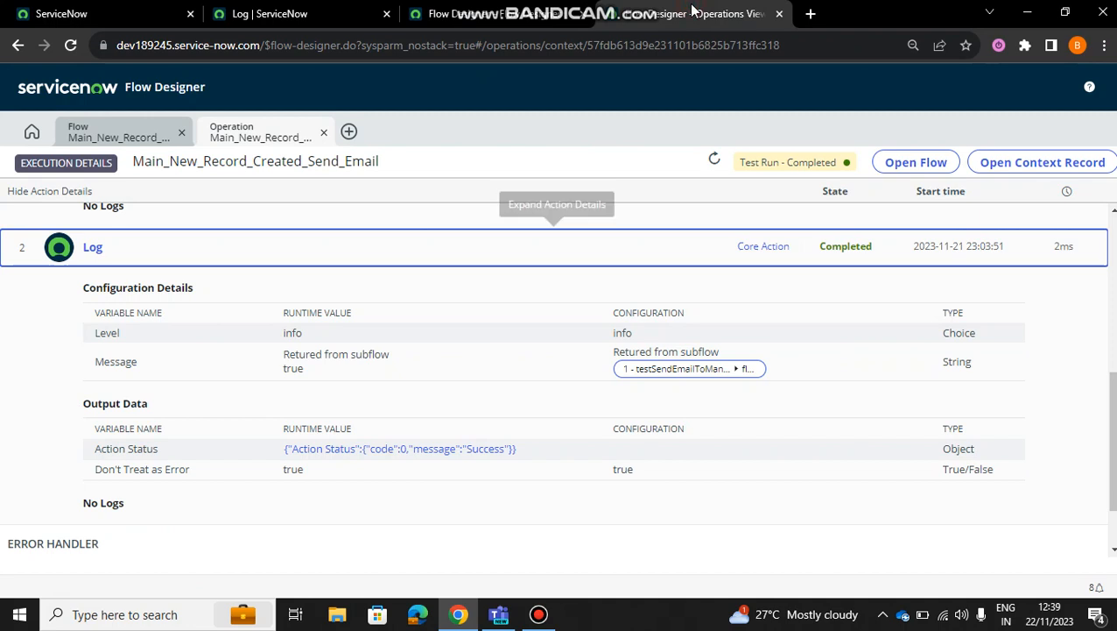
click(558, 11)
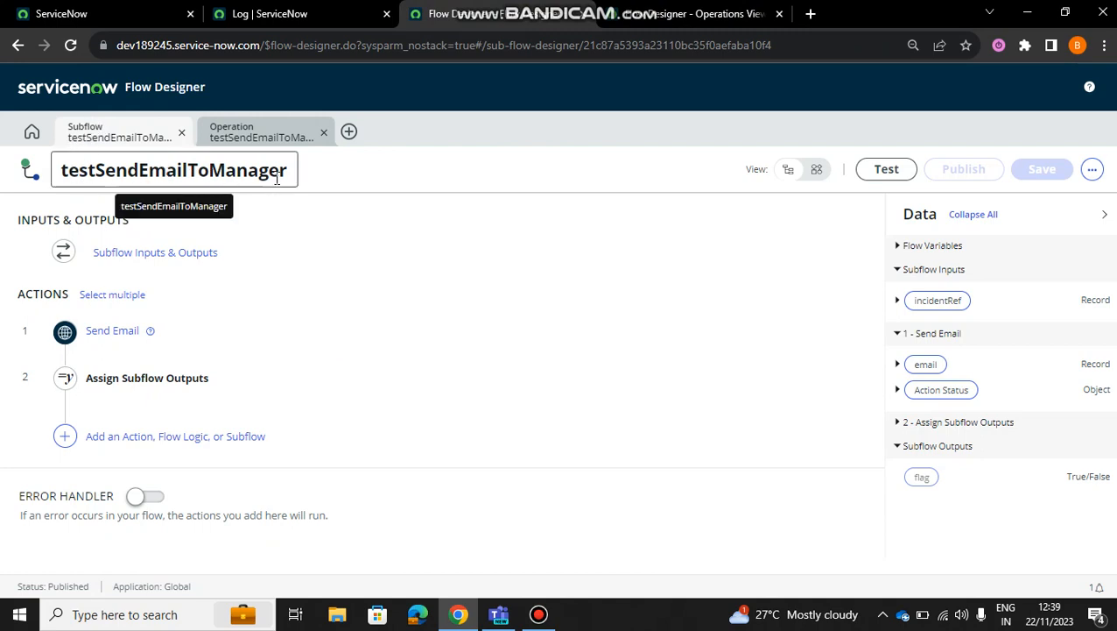
click(629, 10)
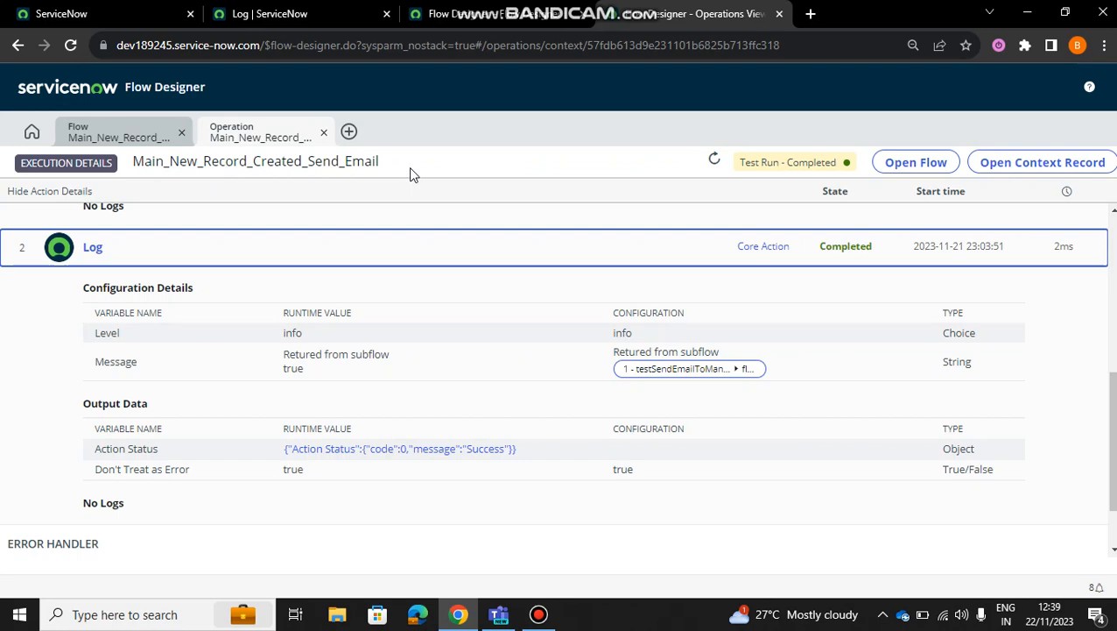
Step: Duplicate the Log browser tab, filter its navigator by "flow" to open Flow Designer, and close the duplicate tab
click(306, 10)
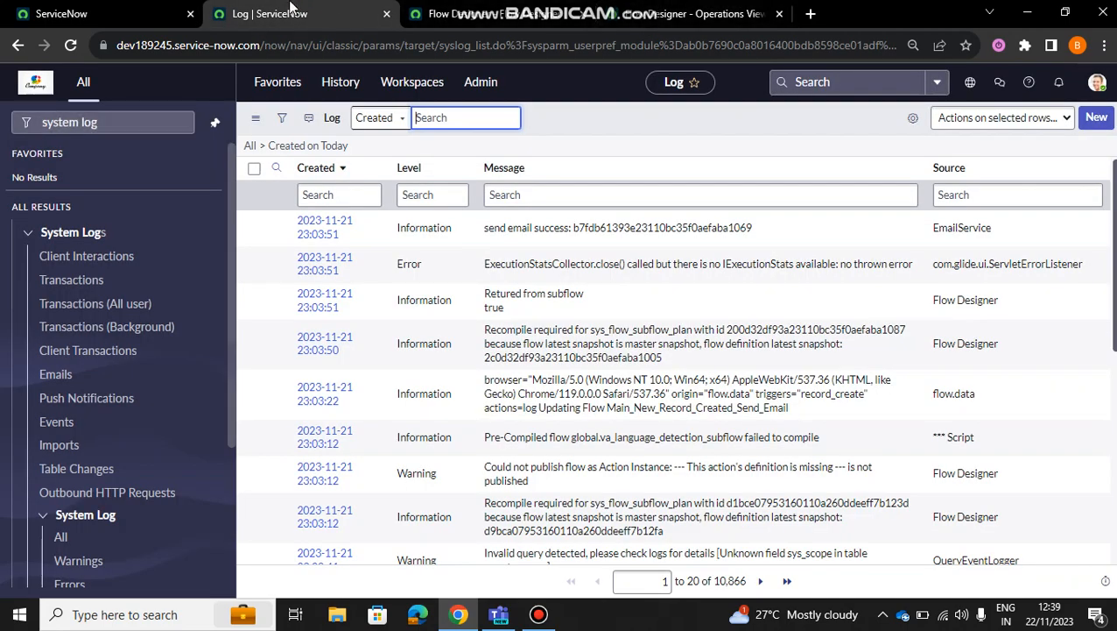
right_click(292, 7)
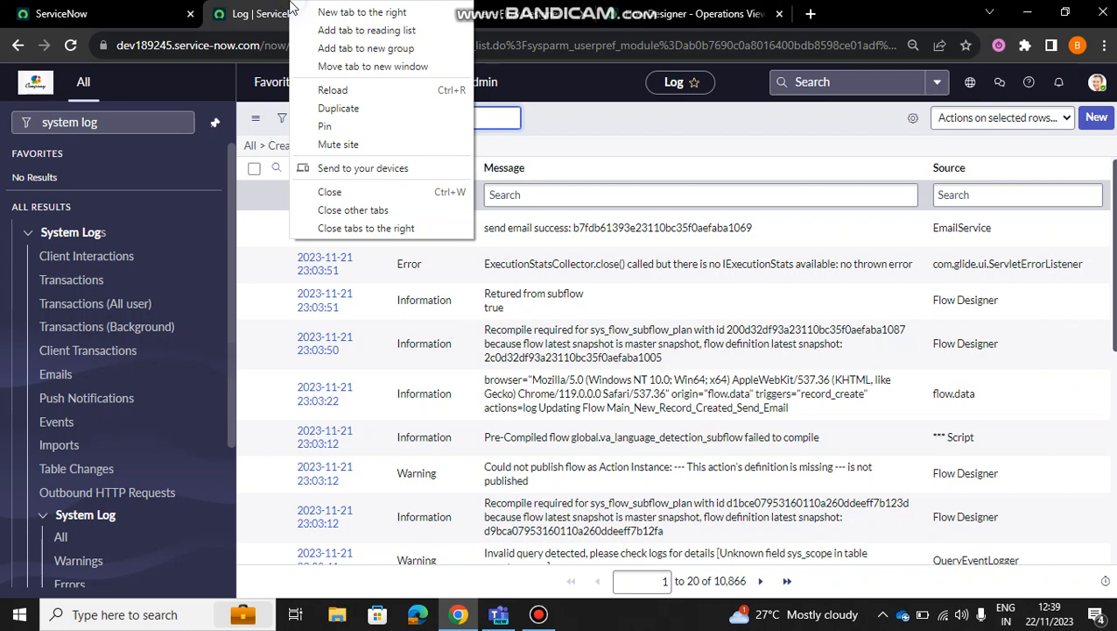
click(366, 116)
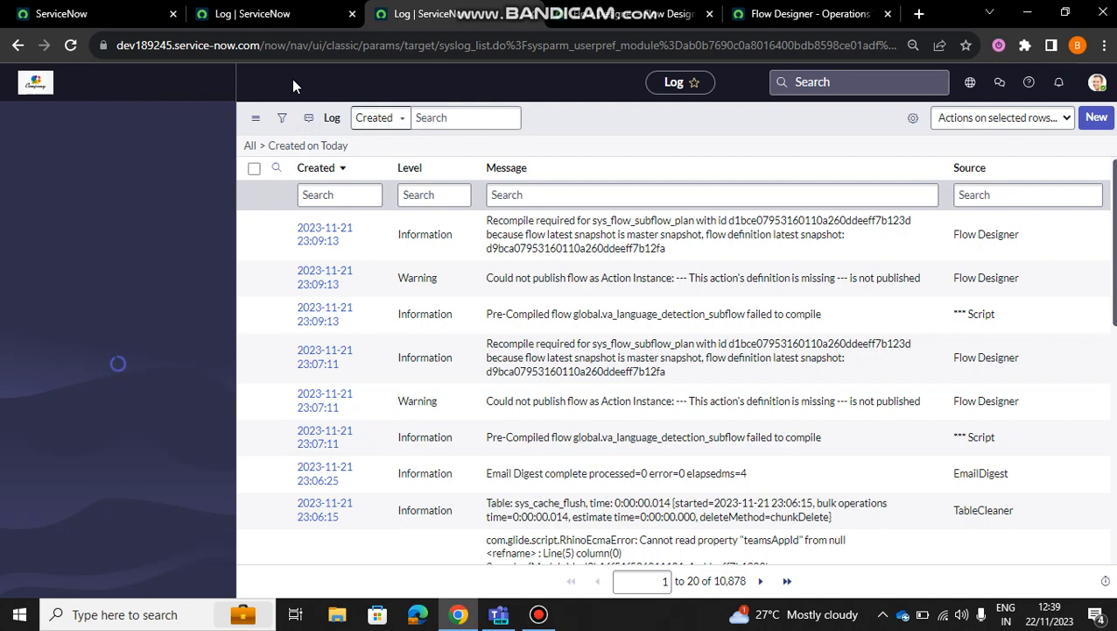
click(123, 130)
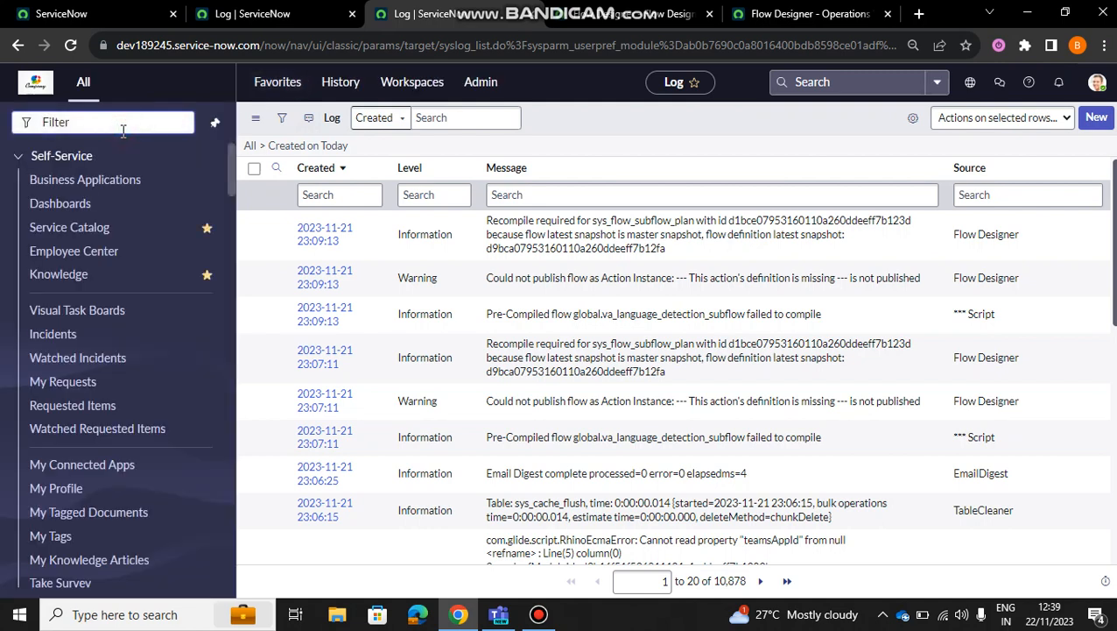
text(flow)
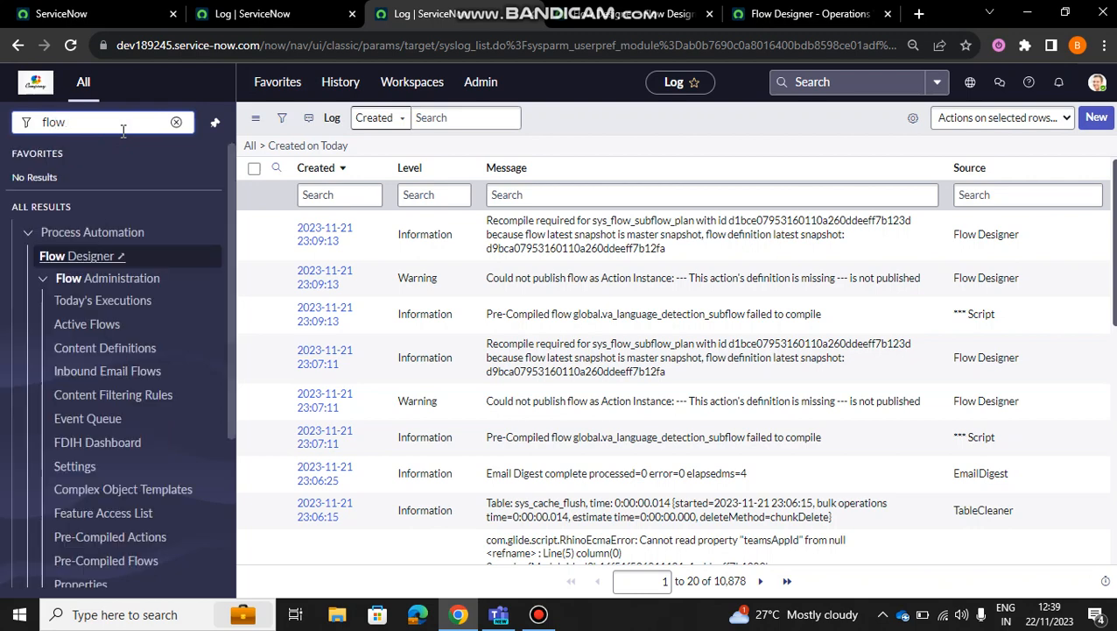
click(113, 253)
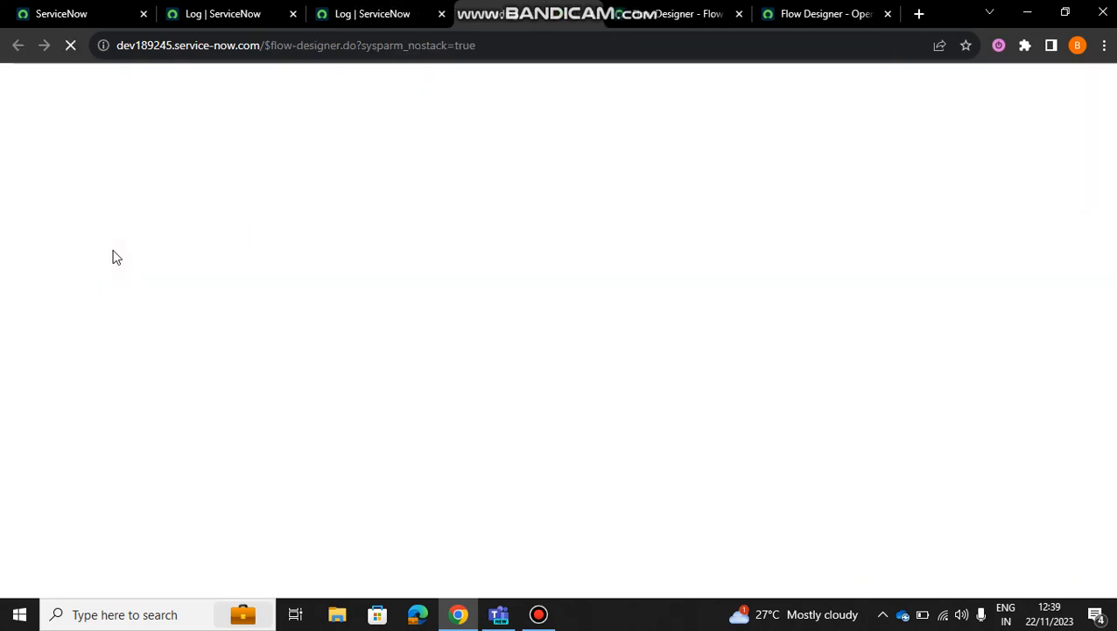
click(442, 17)
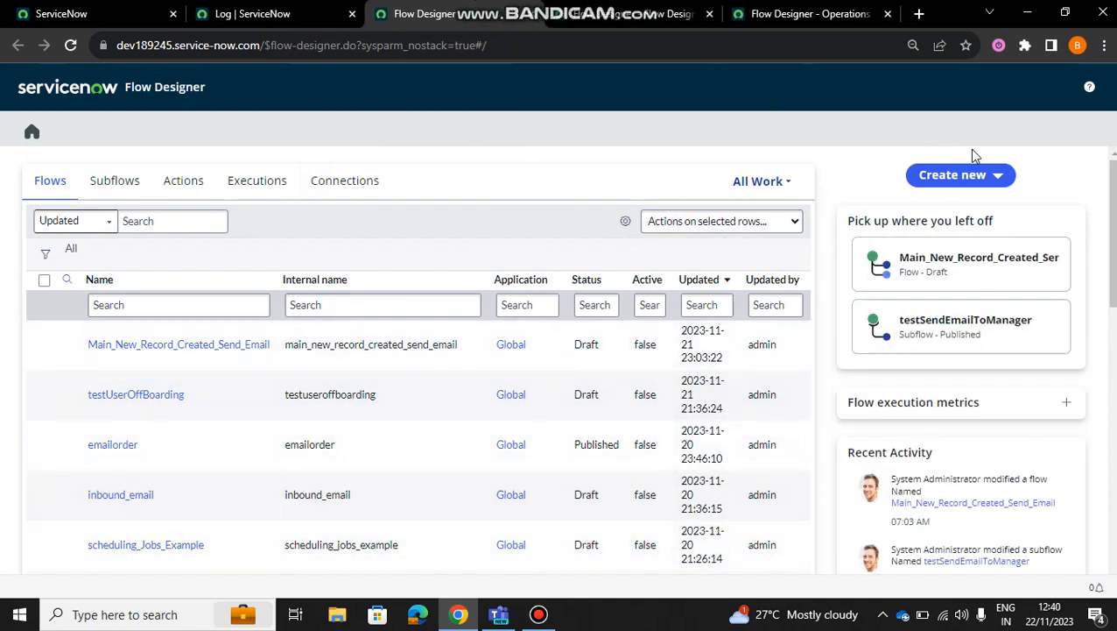
Step: Start a new subflow, examine its properties form including the Category options, and close the form without submitting it
click(1001, 176)
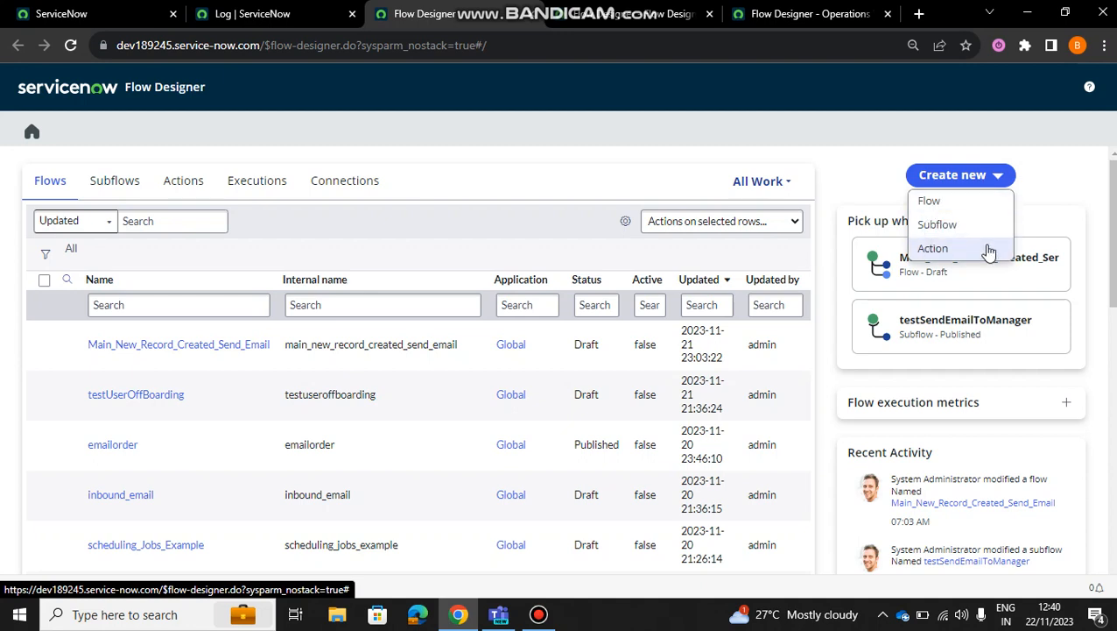
click(937, 226)
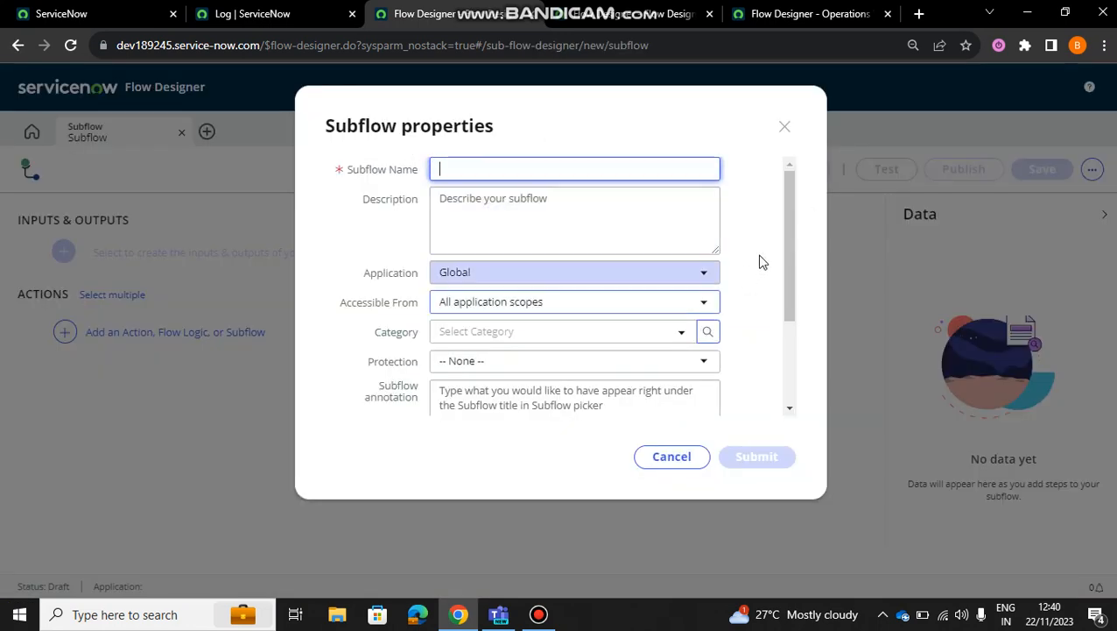
drag(785, 270, 792, 332)
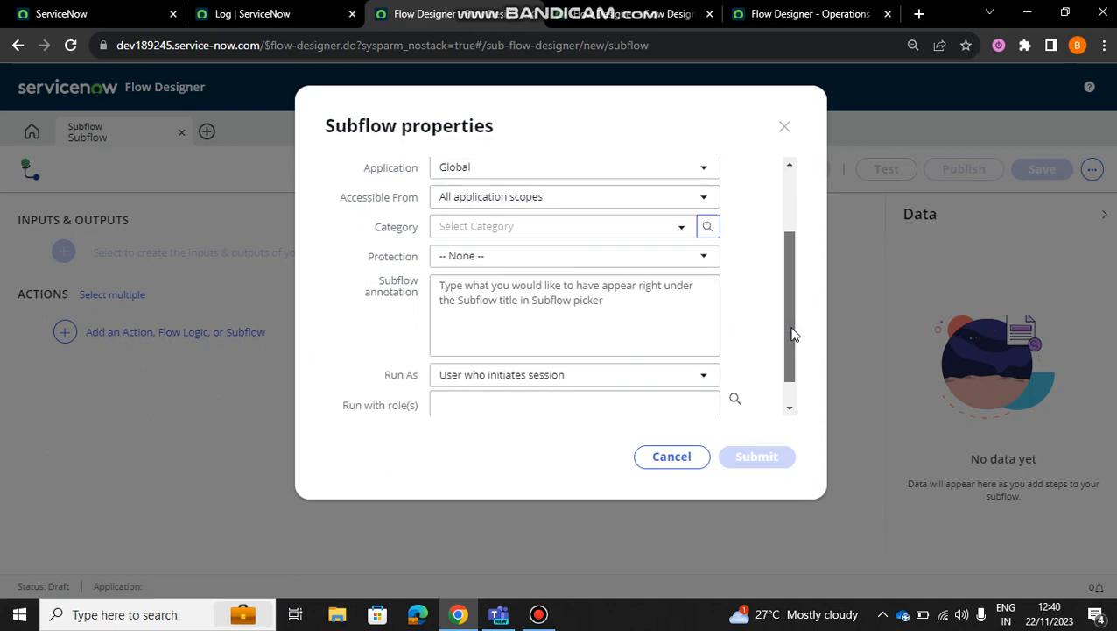
click(682, 230)
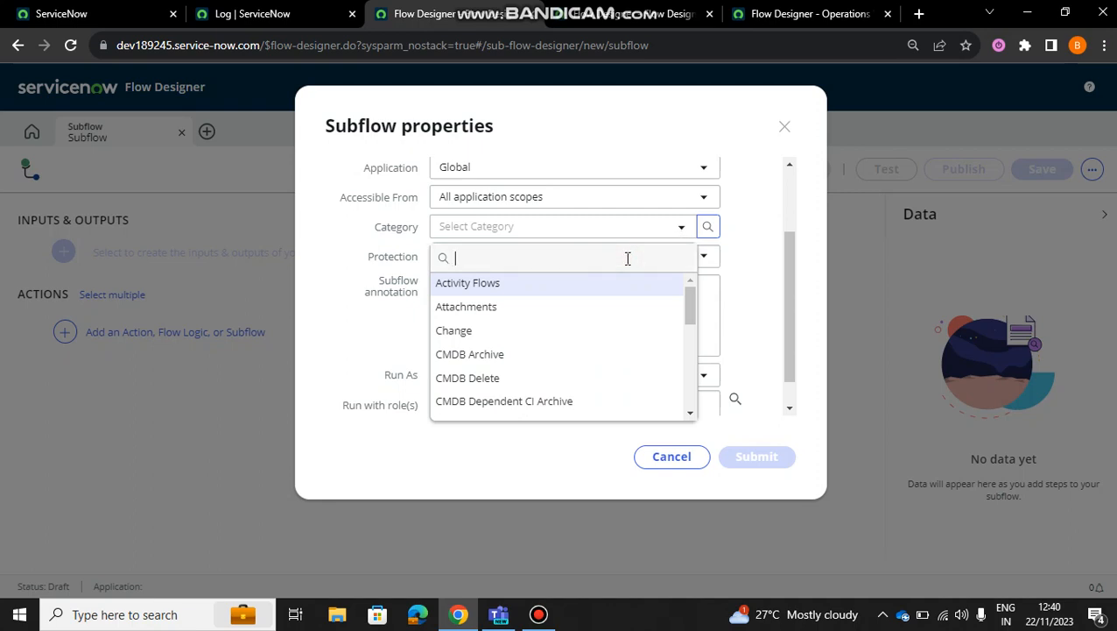
click(674, 229)
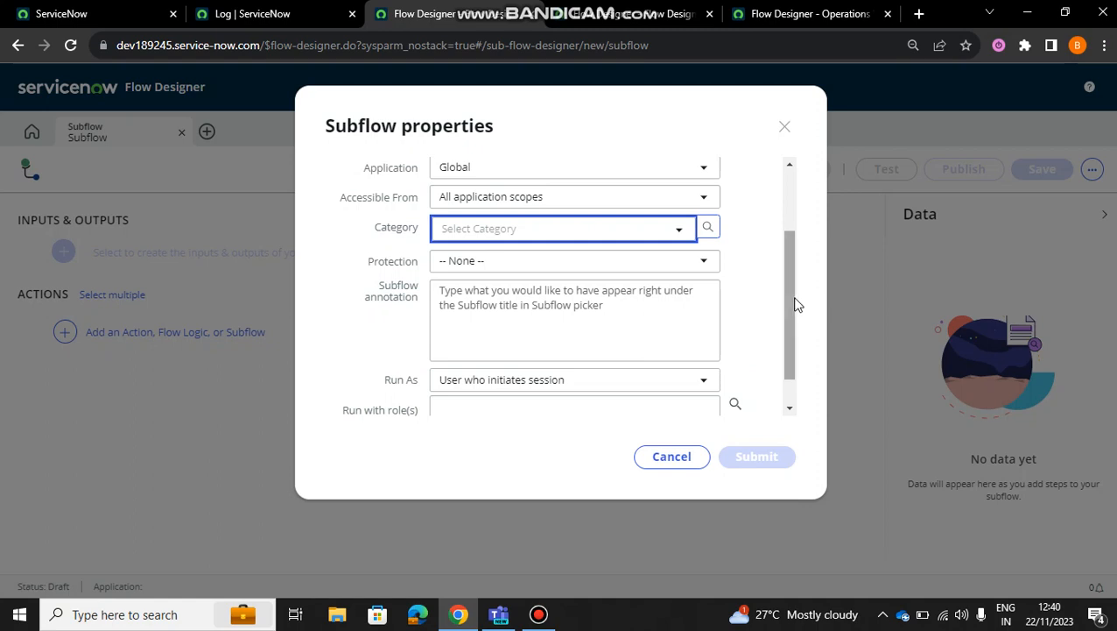
drag(795, 304, 796, 372)
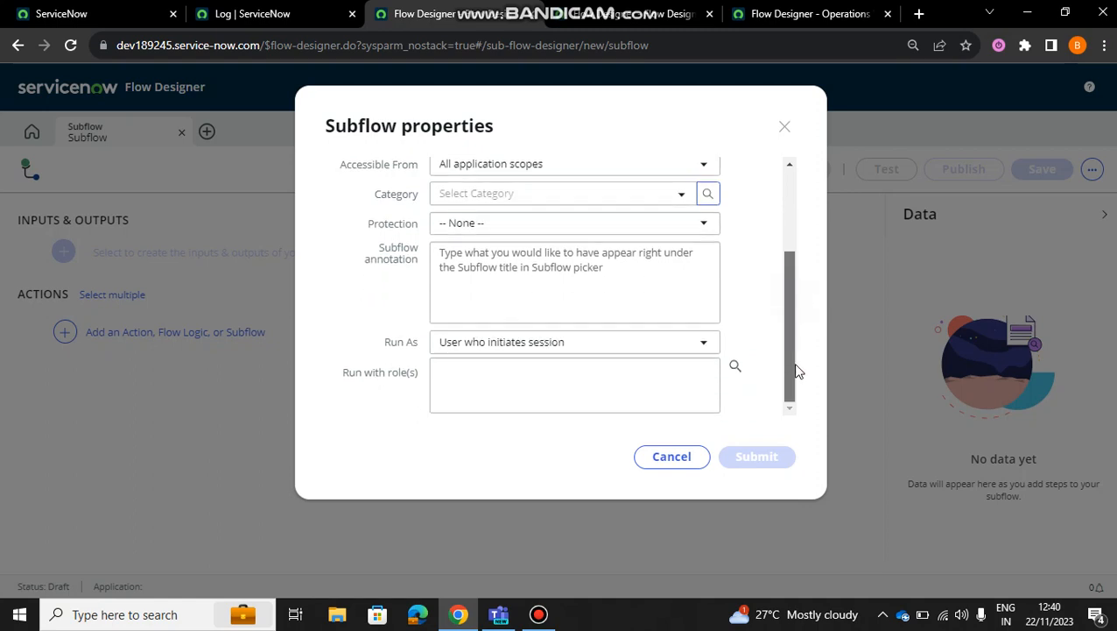
click(785, 126)
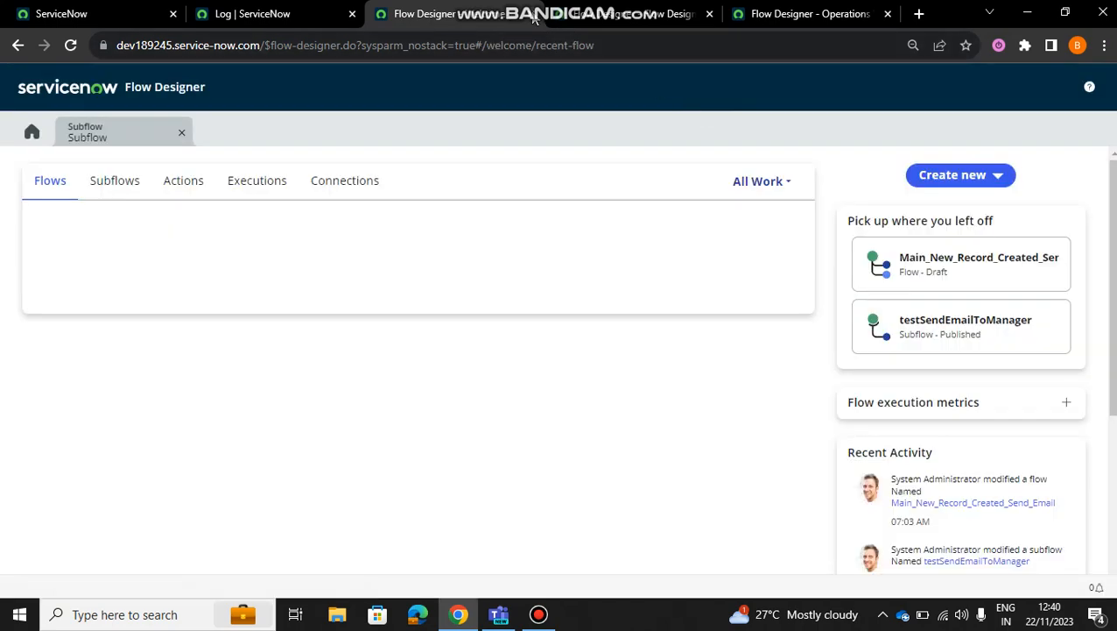
Step: Examine the inputs and outputs of the testSendEmailToManager subflow, including the type options for the incidentRef input
click(628, 12)
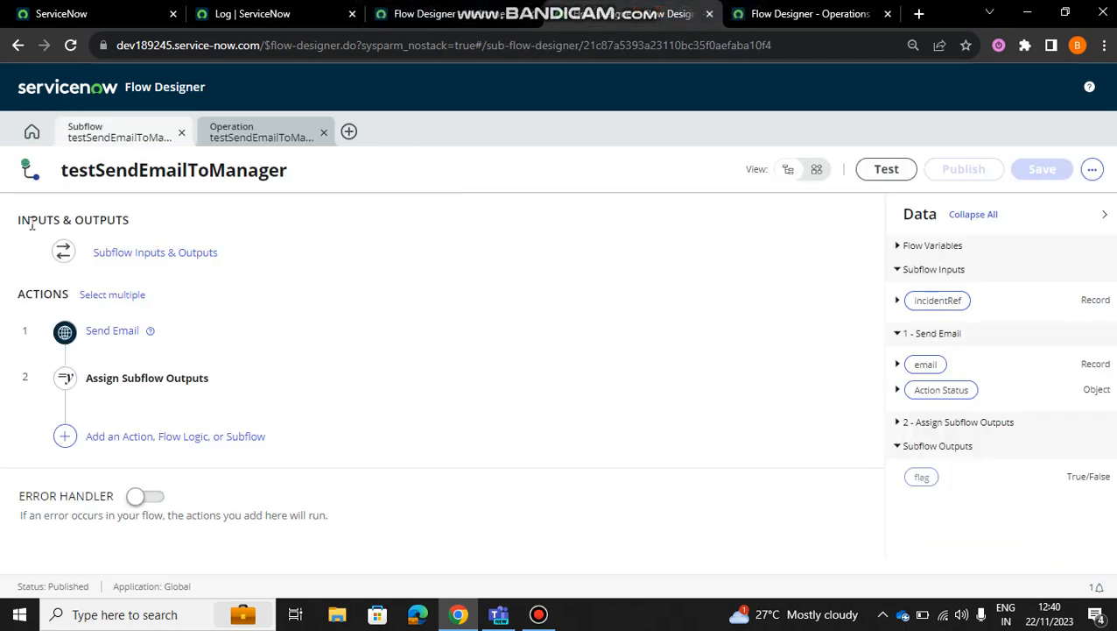
click(134, 254)
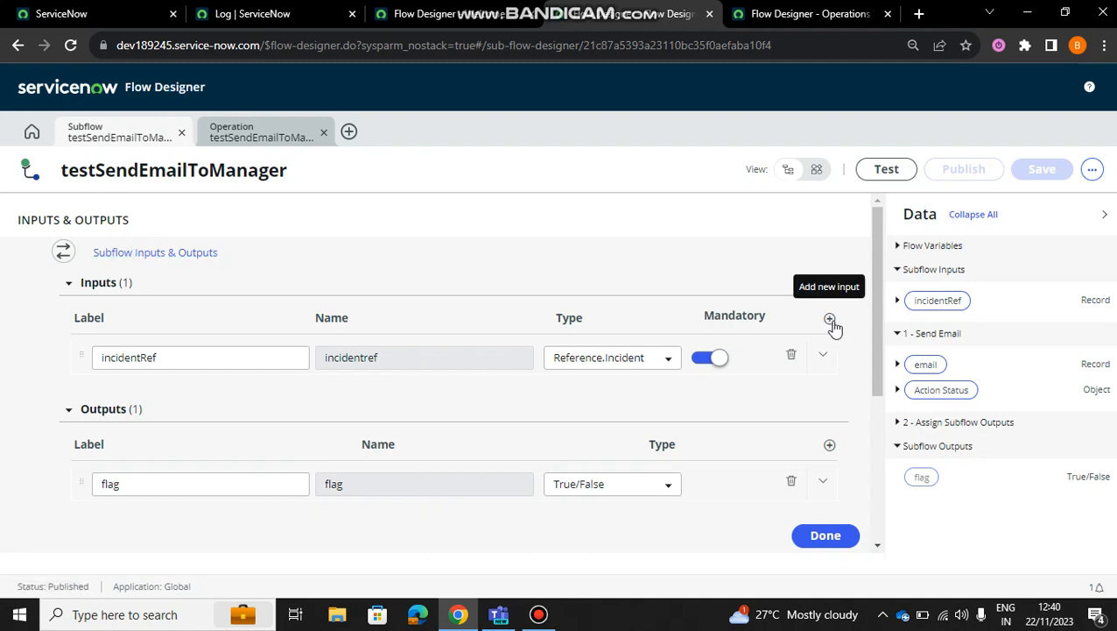
click(132, 362)
click(196, 399)
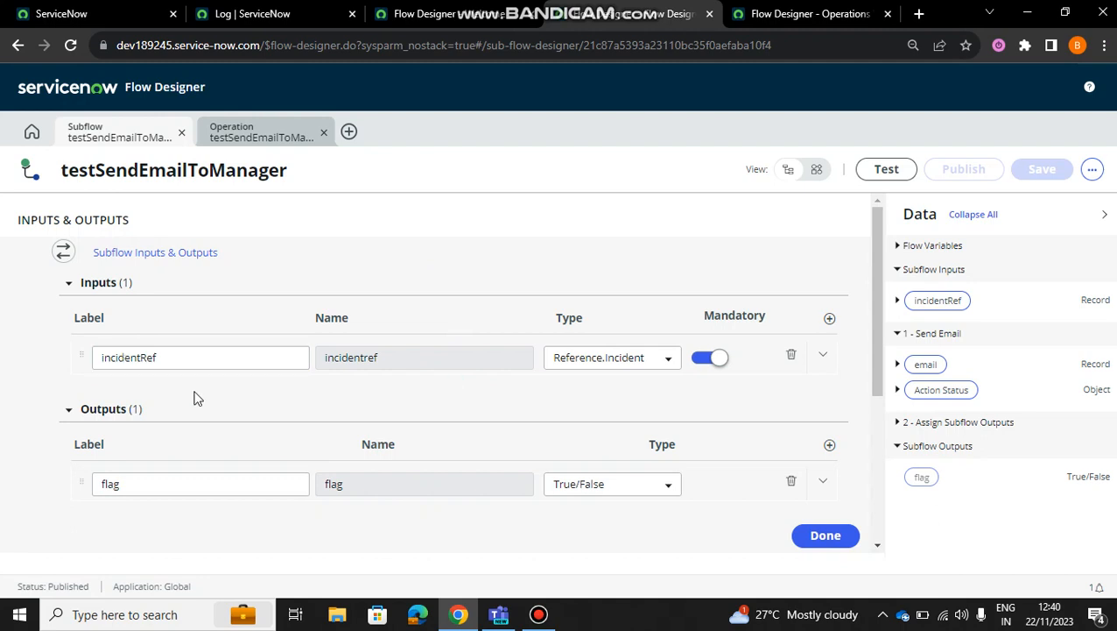
click(105, 361)
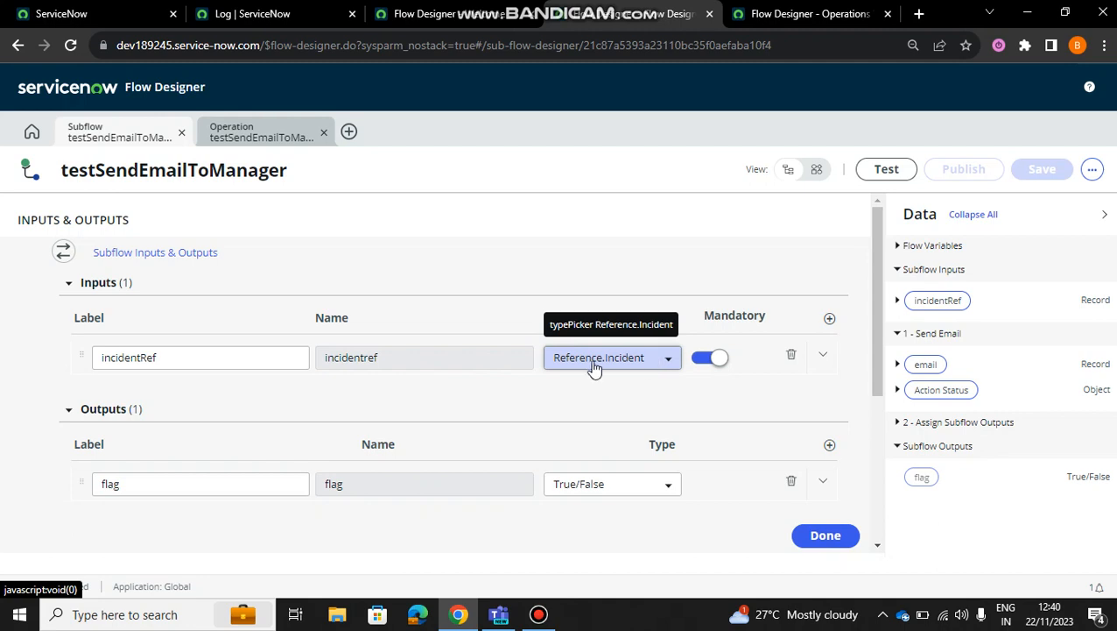
click(649, 357)
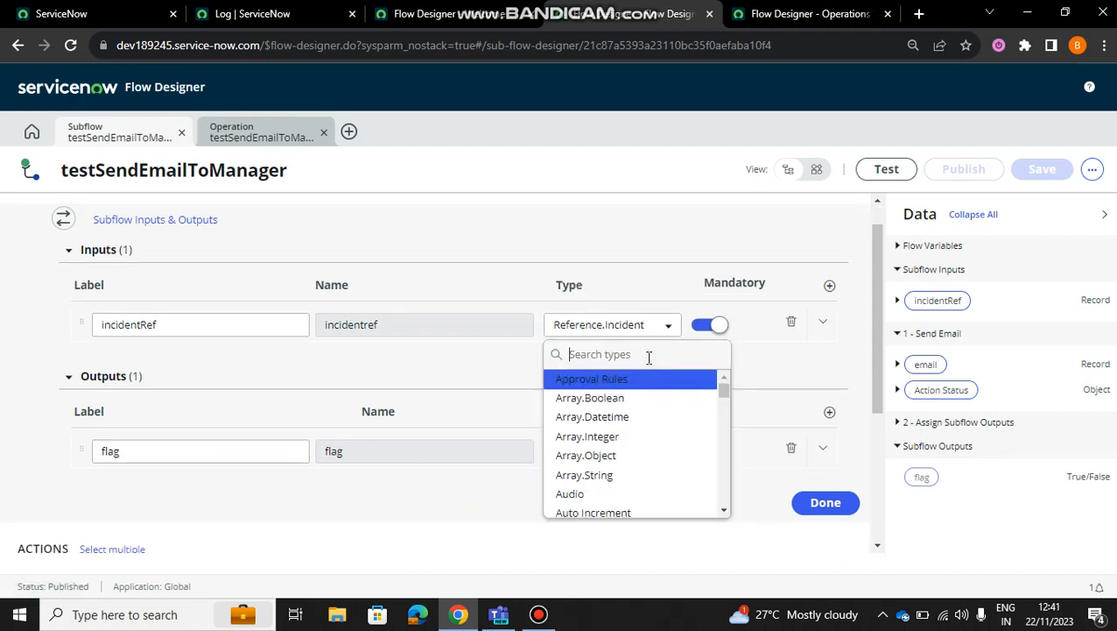
click(636, 245)
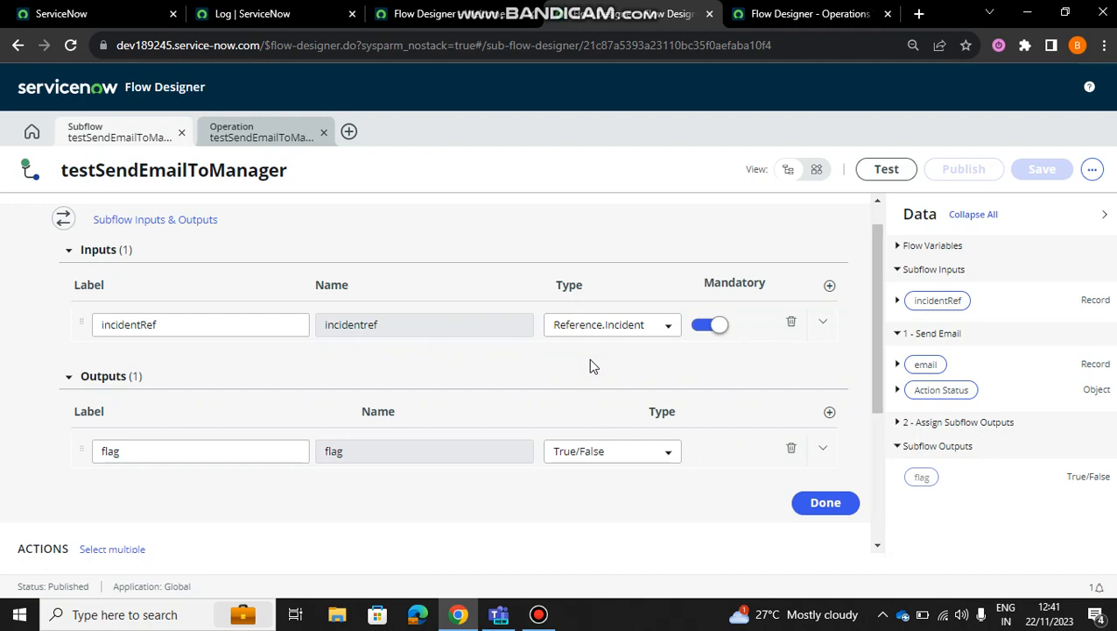
scroll(590, 359, down, 1)
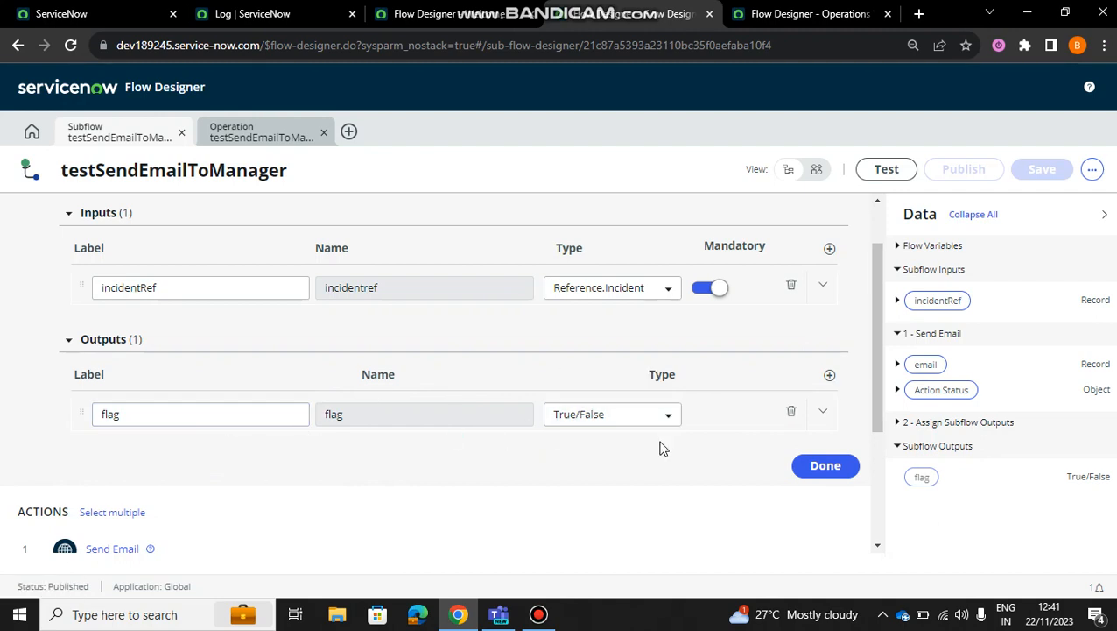
click(819, 464)
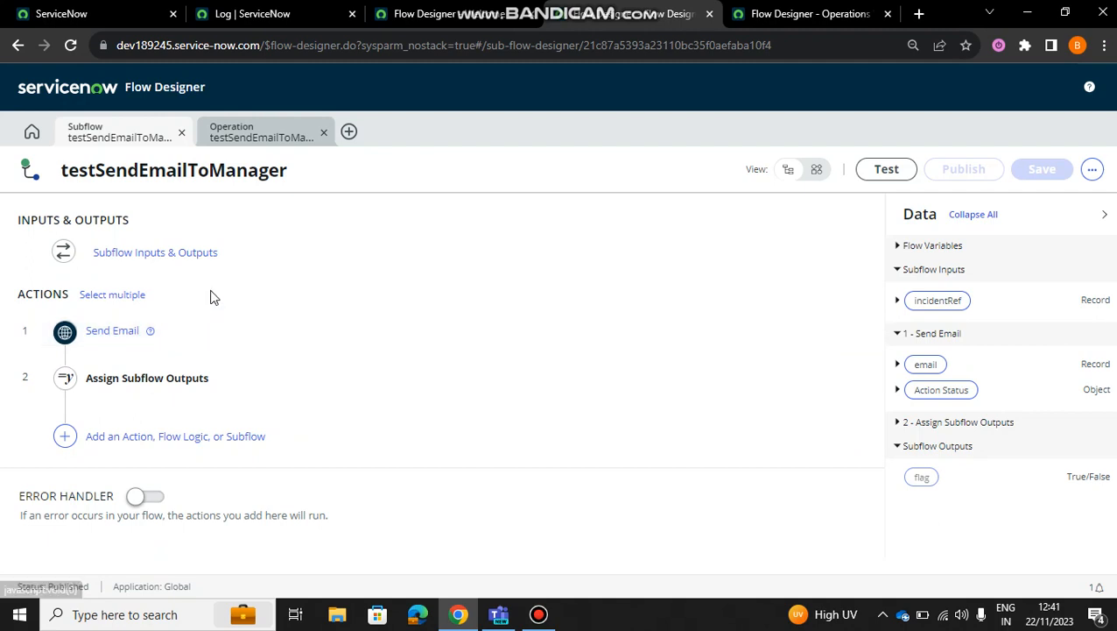
Step: Open the subflow's Send Email action and review its target record, table, recipient and subject fields
click(118, 338)
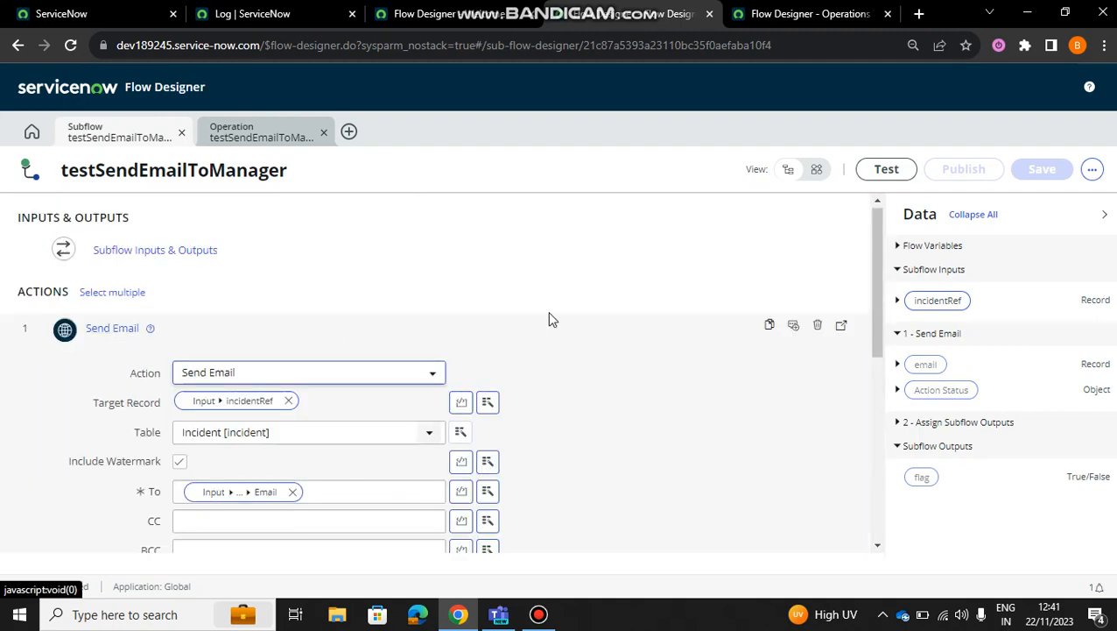
scroll(565, 318, down, 1)
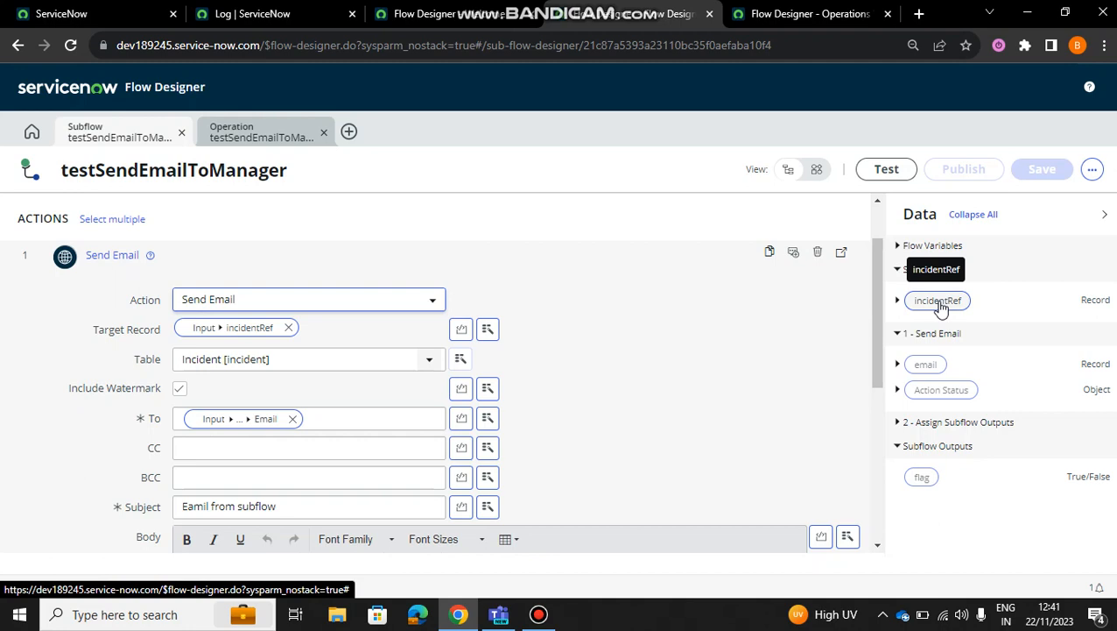
scroll(721, 285, up, 2)
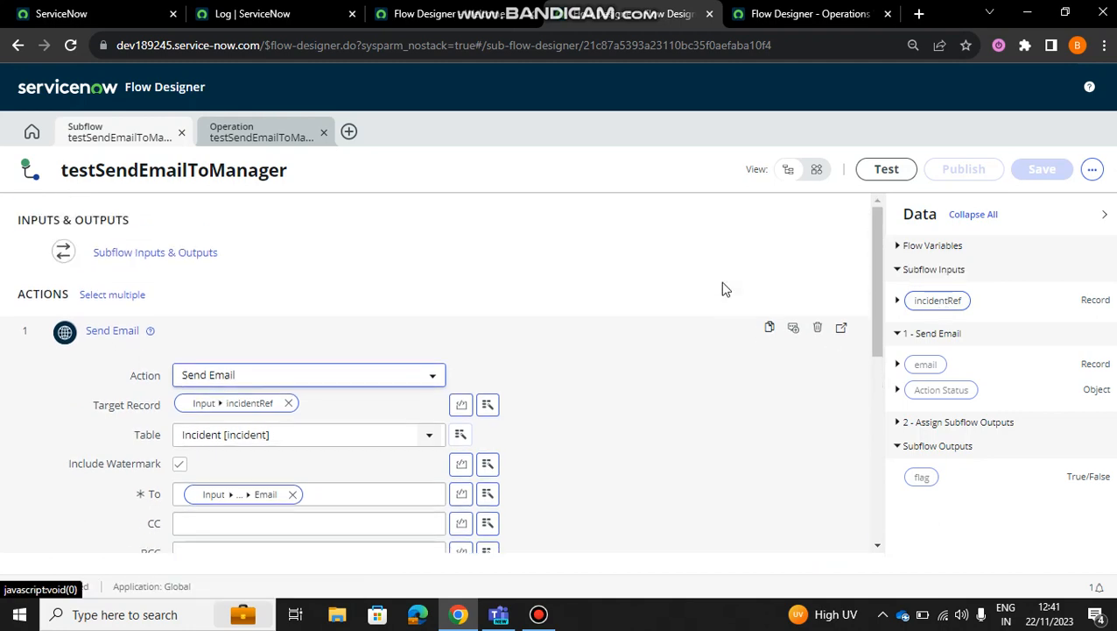
scroll(723, 289, down, 1)
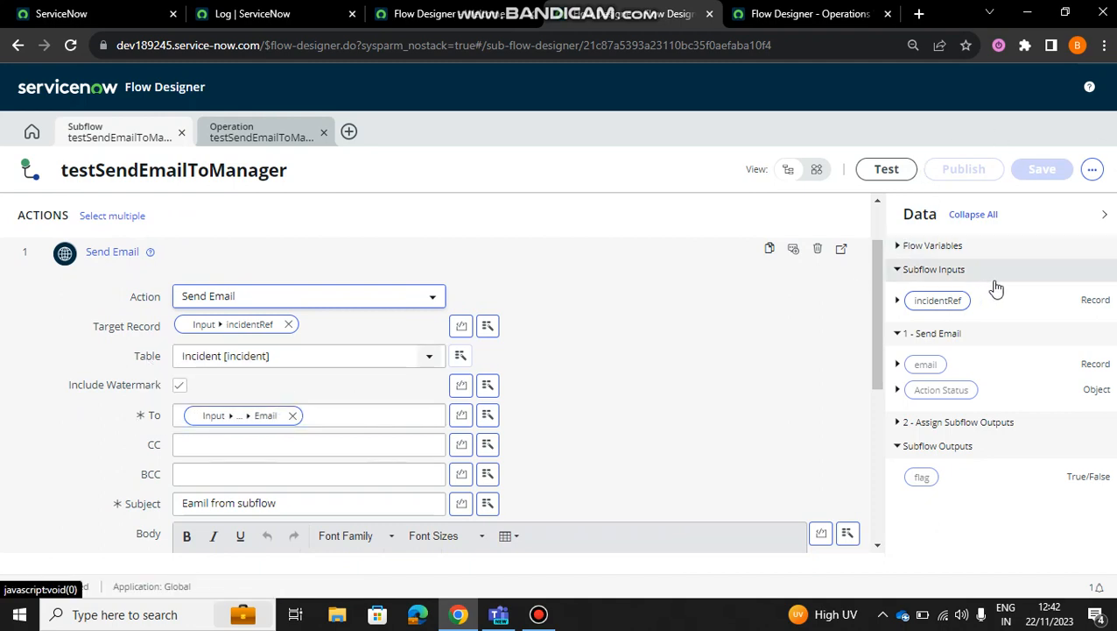
Step: Expand the incidentRef subflow input and its Caller reference to locate the Email field, and review the Send Email action's body
click(900, 248)
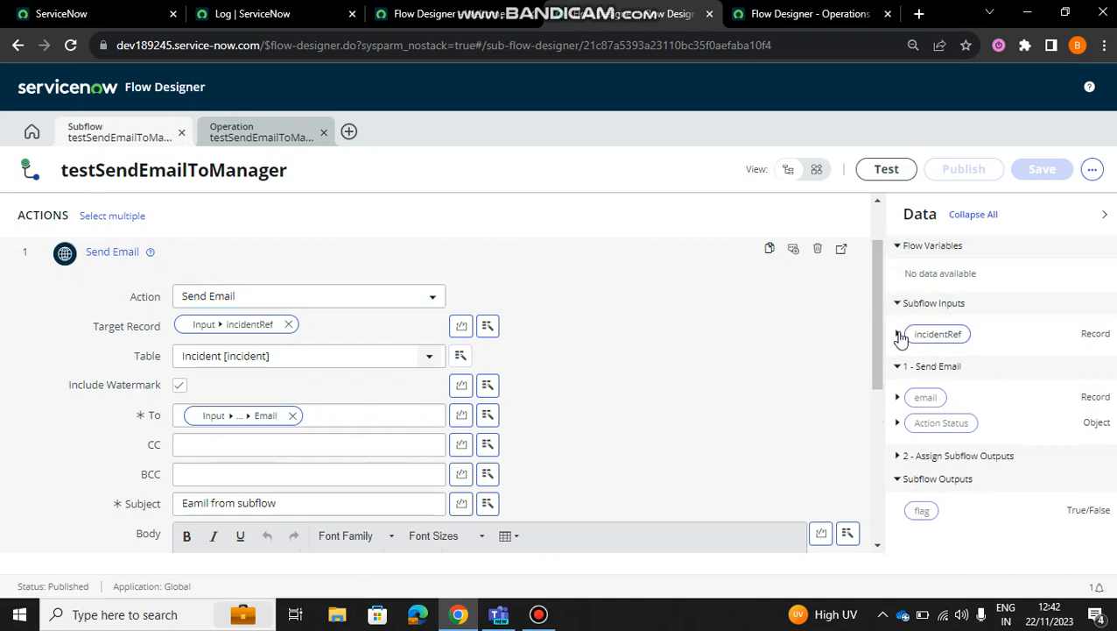
click(900, 336)
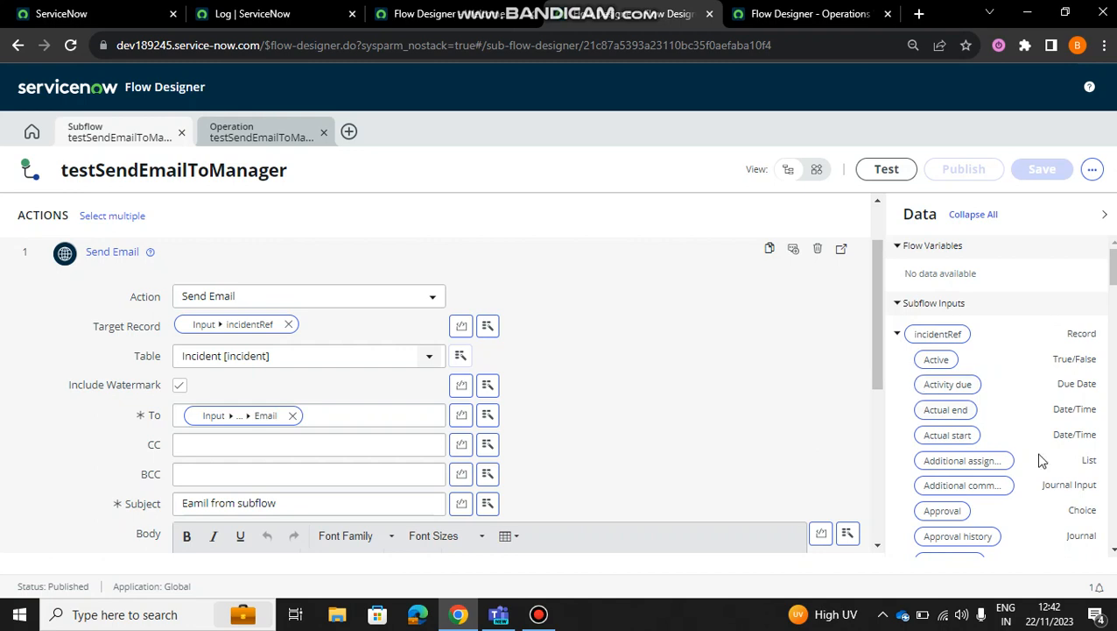
scroll(1041, 460, down, 2)
scroll(1041, 460, down, 4)
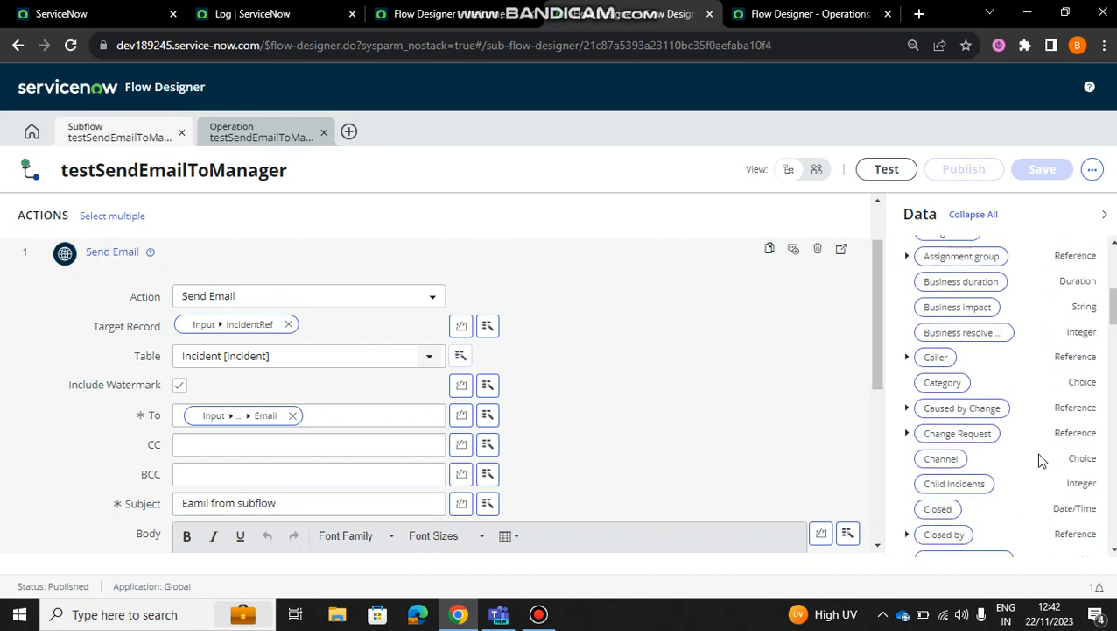
click(907, 335)
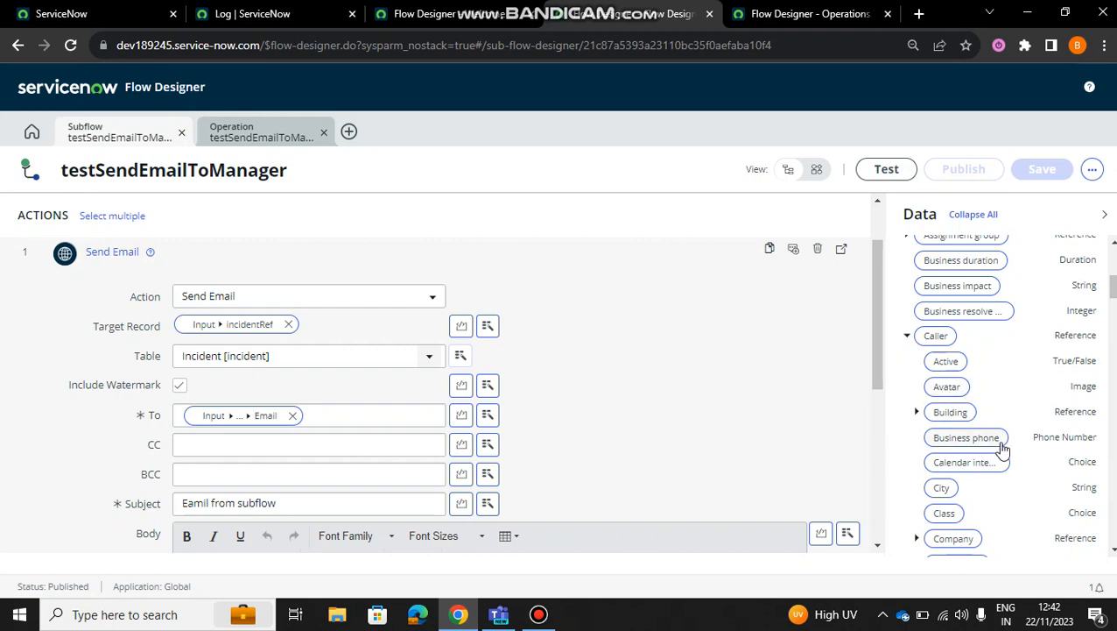
scroll(1003, 449, down, 9)
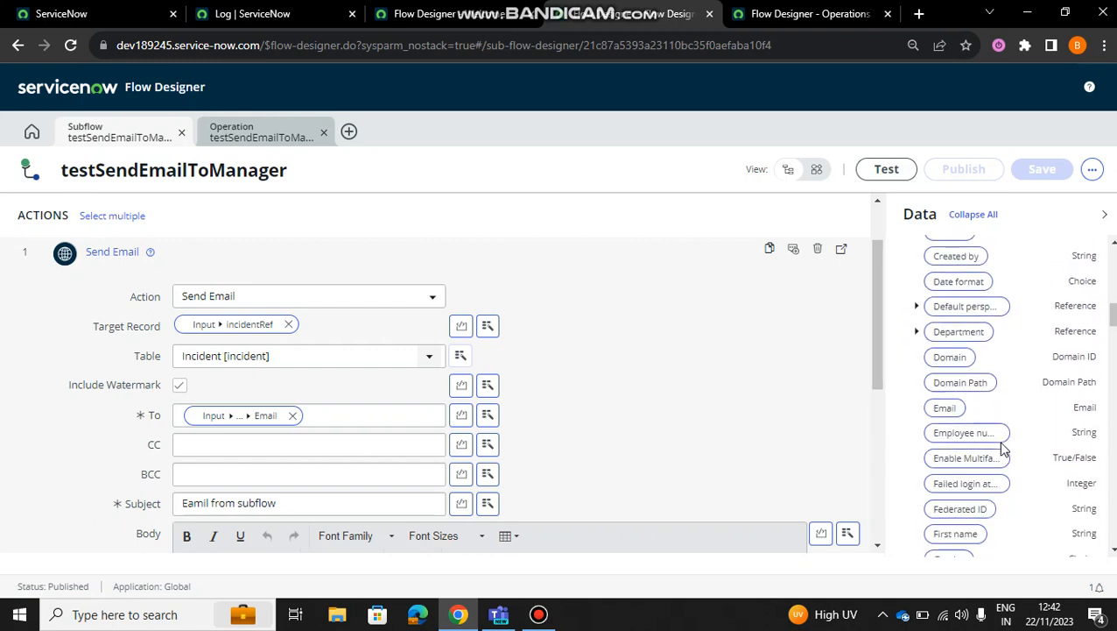
scroll(1003, 448, down, 2)
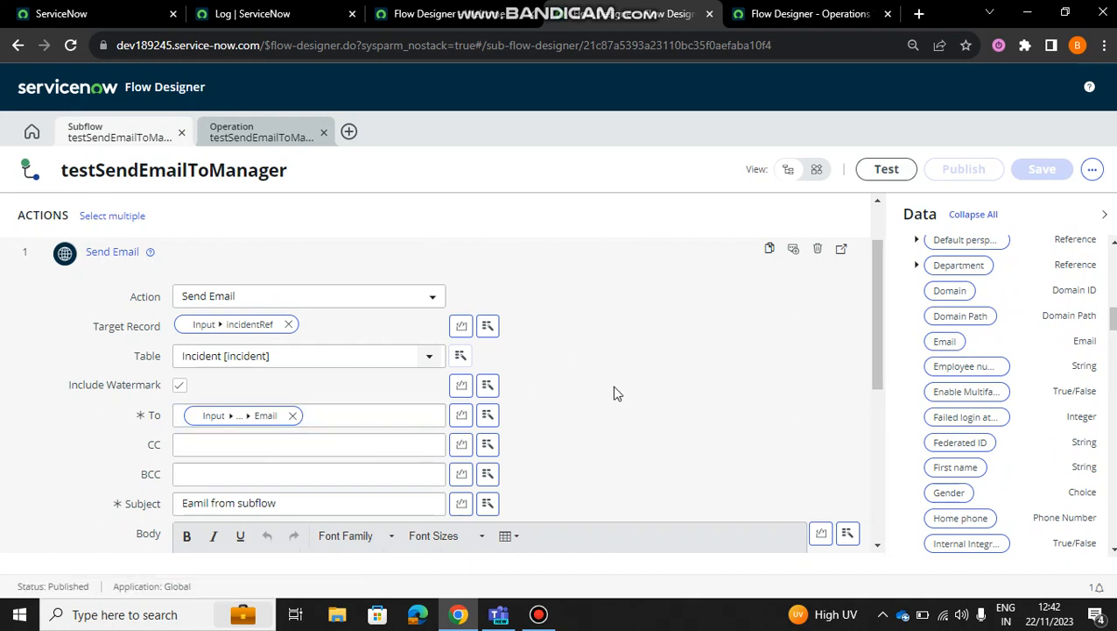
scroll(614, 392, down, 2)
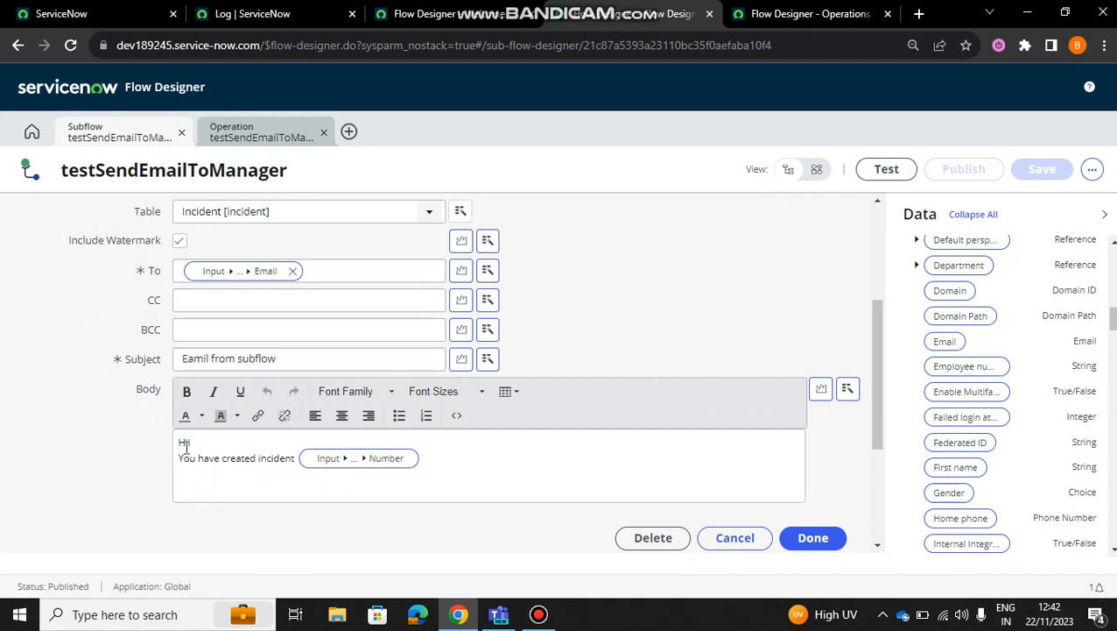
Step: Add a closing "Thanks" line to the Send Email action's body and finish editing the action
click(437, 452)
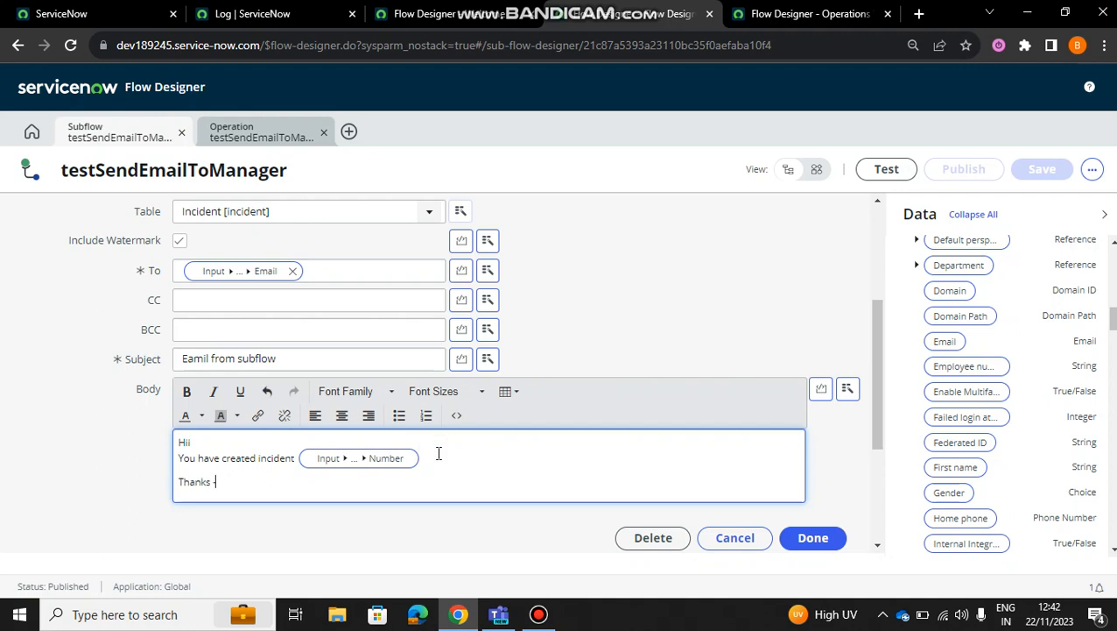
click(811, 537)
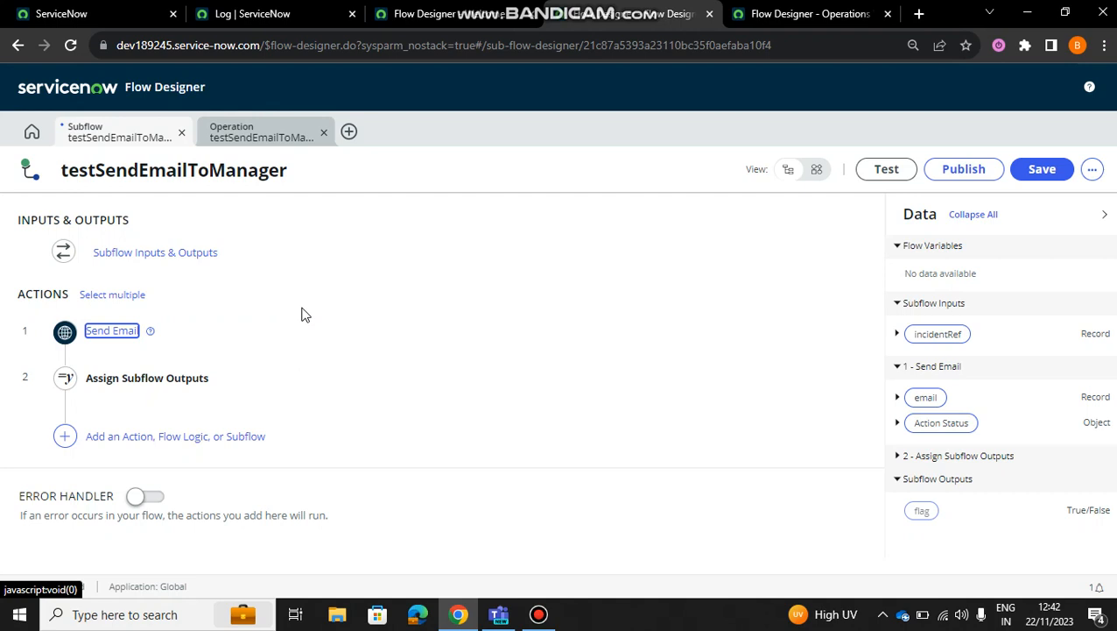
Step: Examine the Assign Subflow Outputs action and the output choices for its flag row, and close the action
click(164, 383)
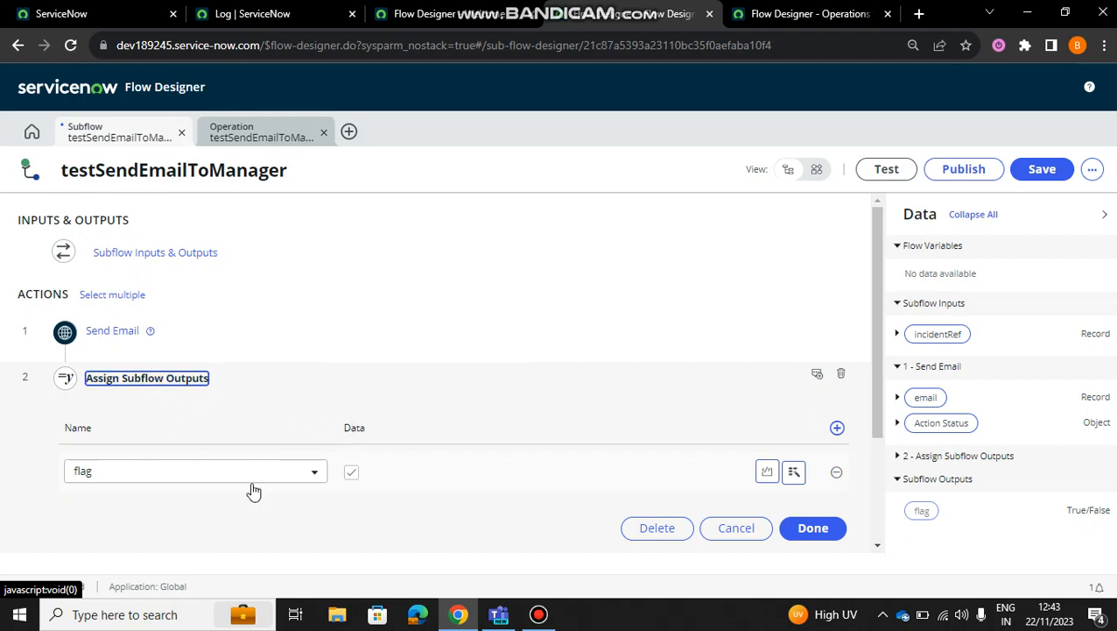
click(170, 478)
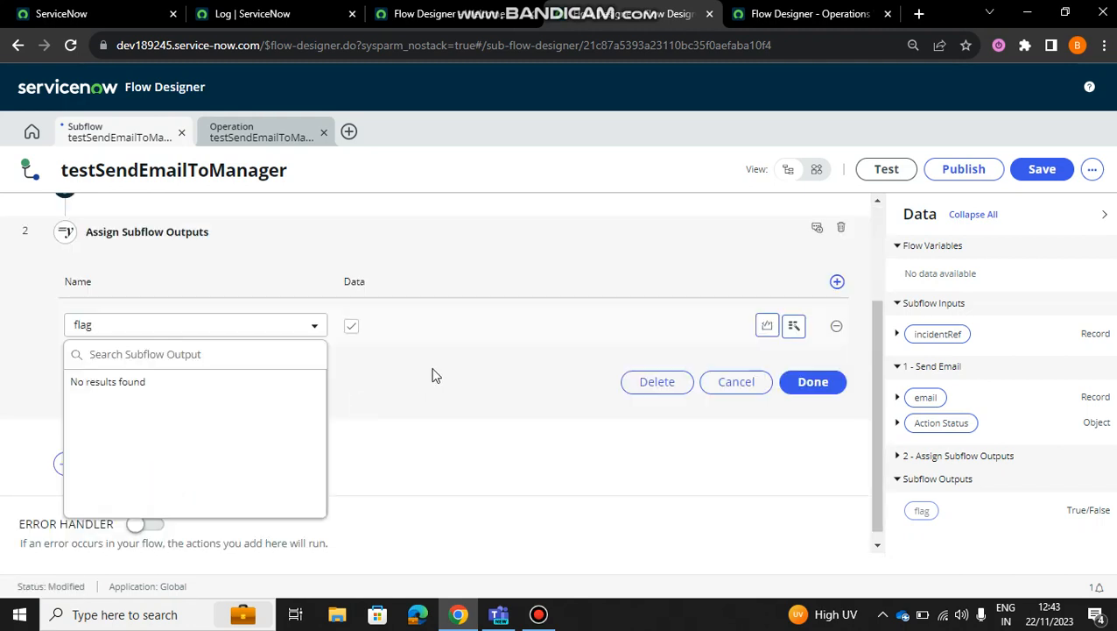
click(432, 375)
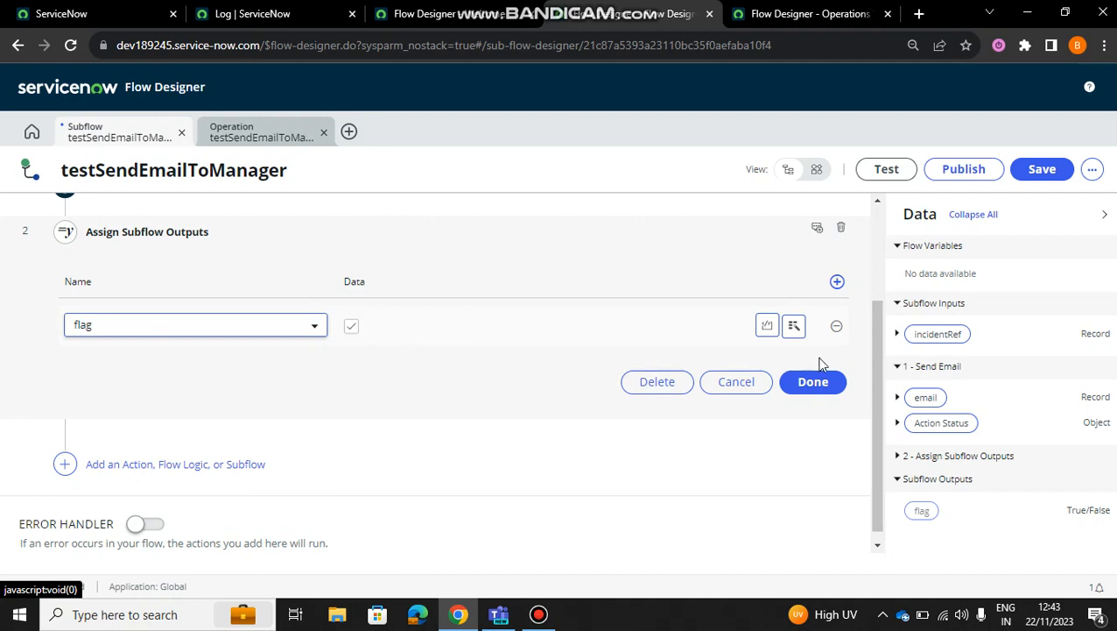
click(814, 382)
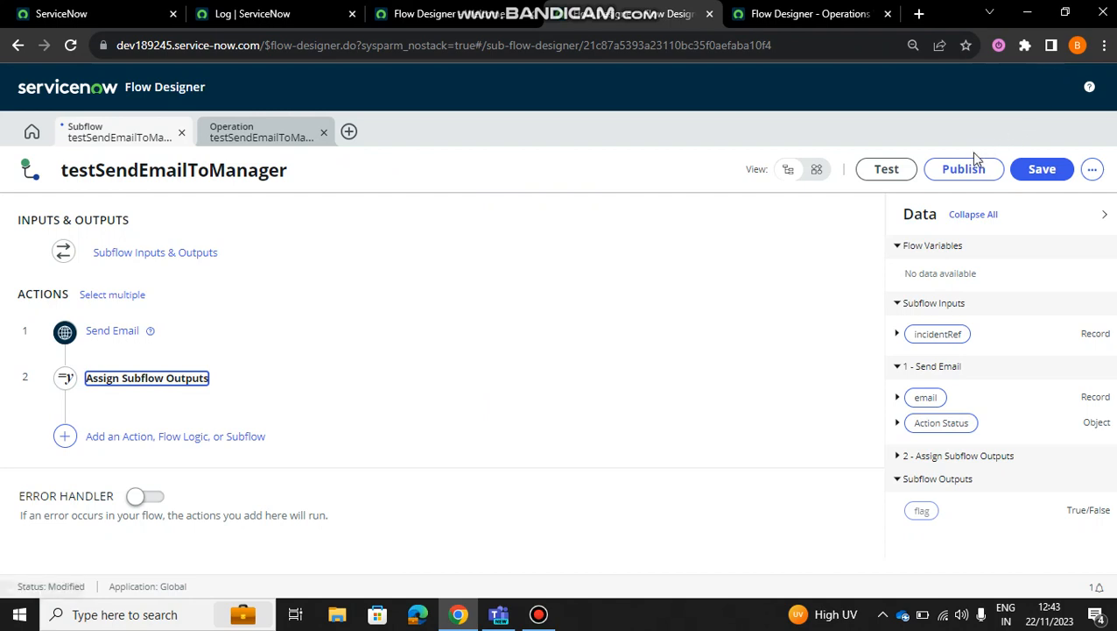
Step: Close the subflow's operation view and bring up the Main_New_Record_Created_Send_Email flow with its Test Flow dialog dismissed
right_click(593, 149)
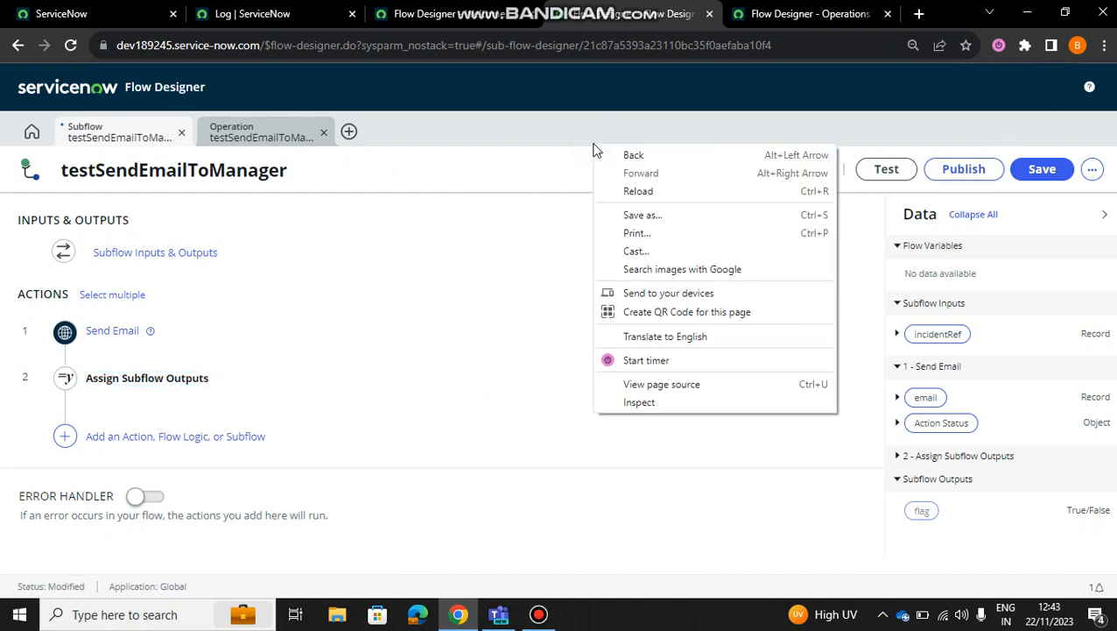
click(519, 138)
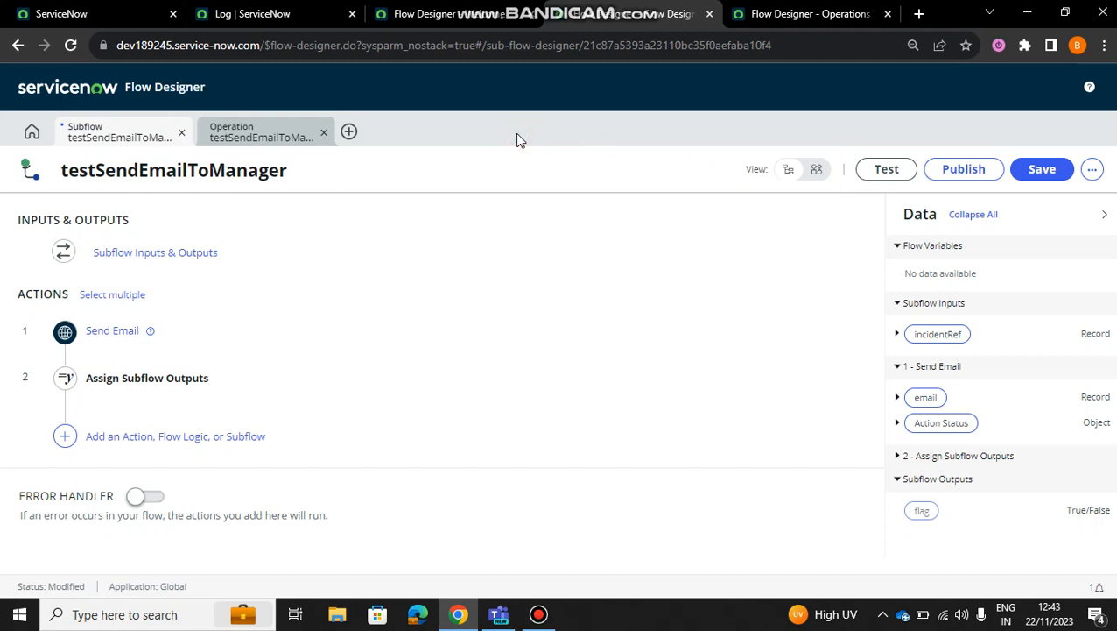
click(322, 134)
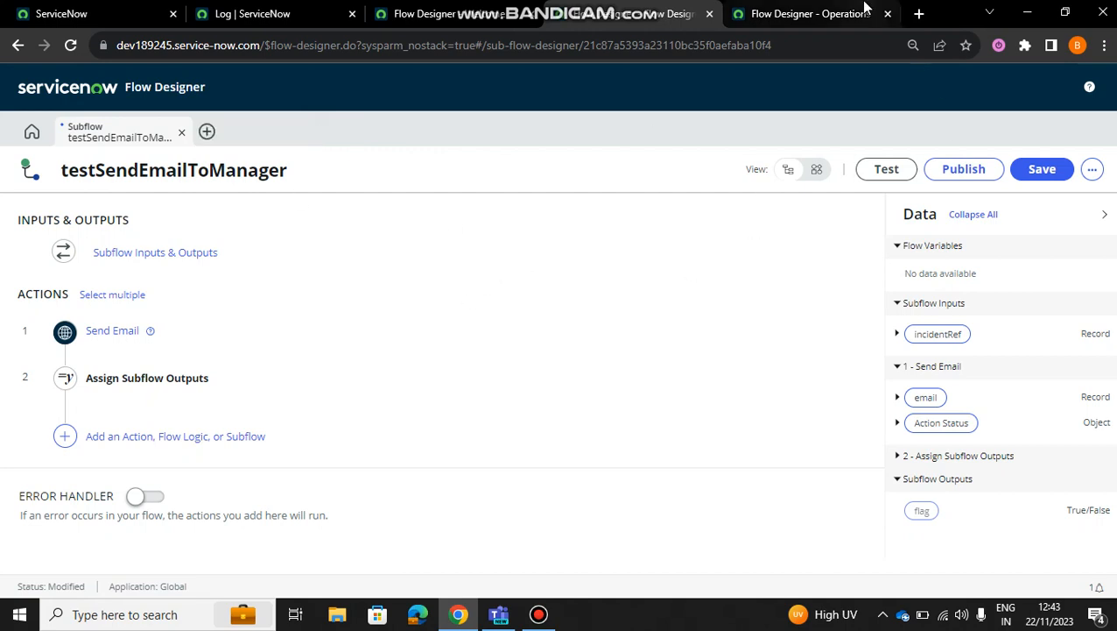
click(865, 8)
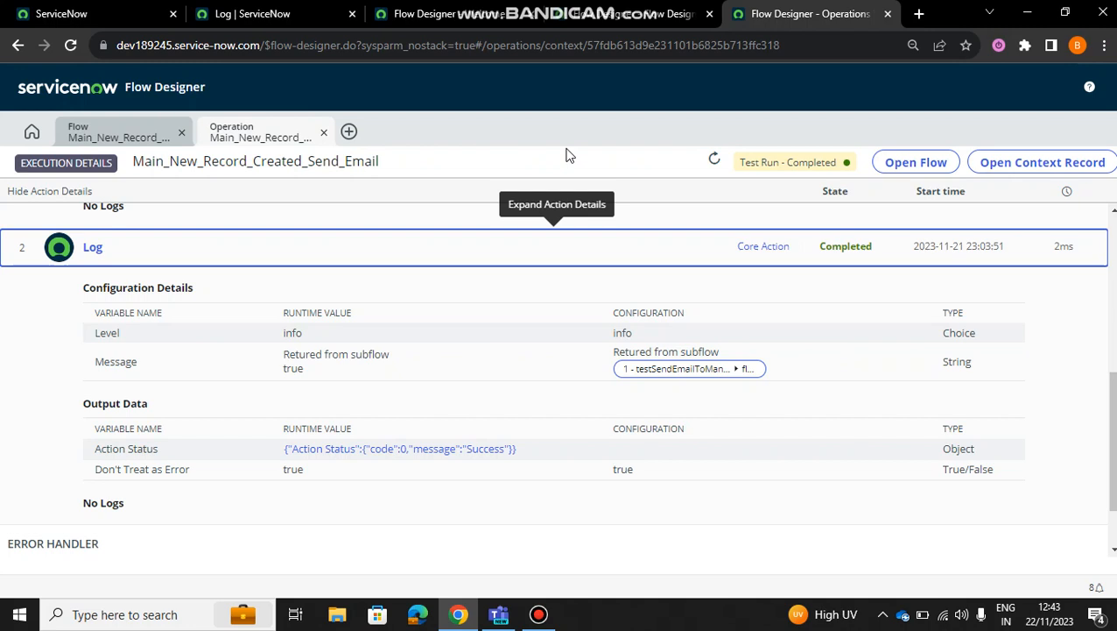
click(139, 140)
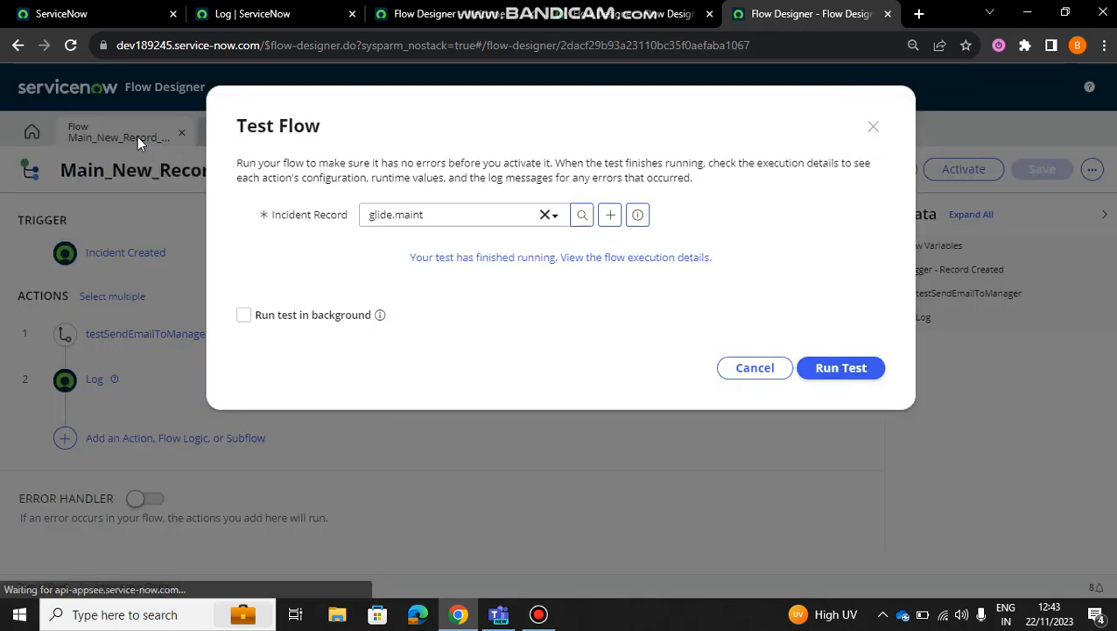
click(873, 126)
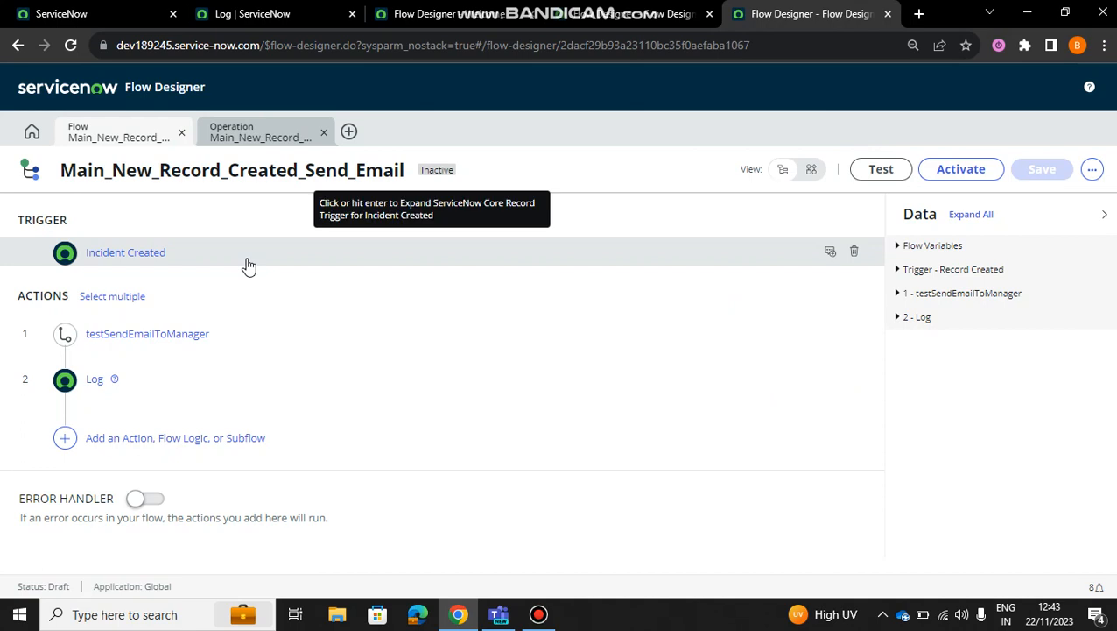
Step: Review the Incident Created trigger's settings and show the choices for adding an action, flow logic or subflow
click(113, 252)
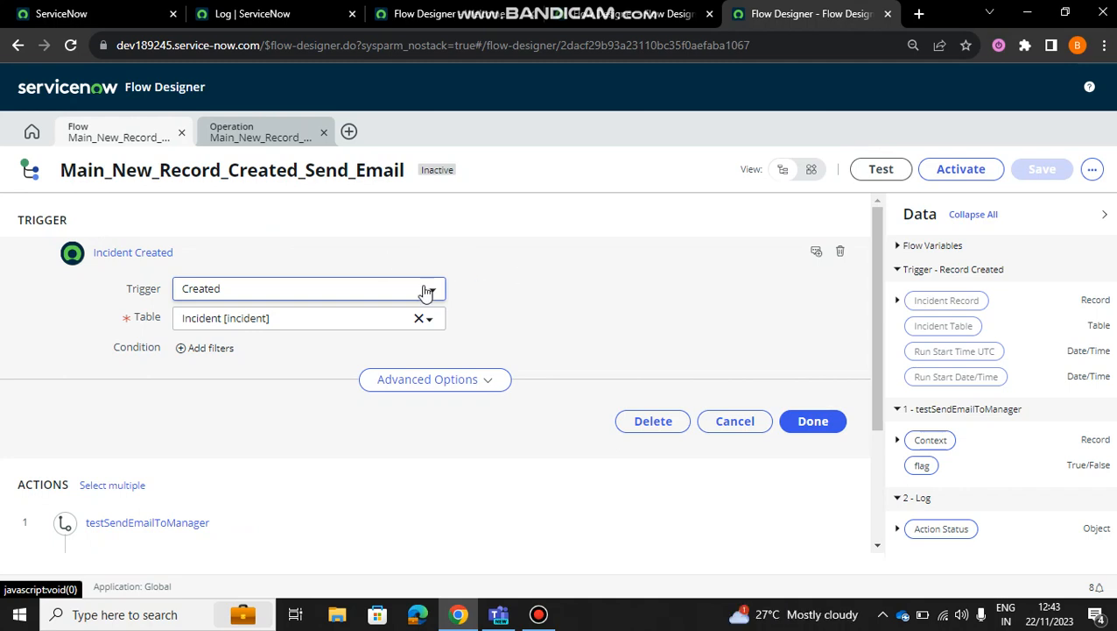
click(815, 422)
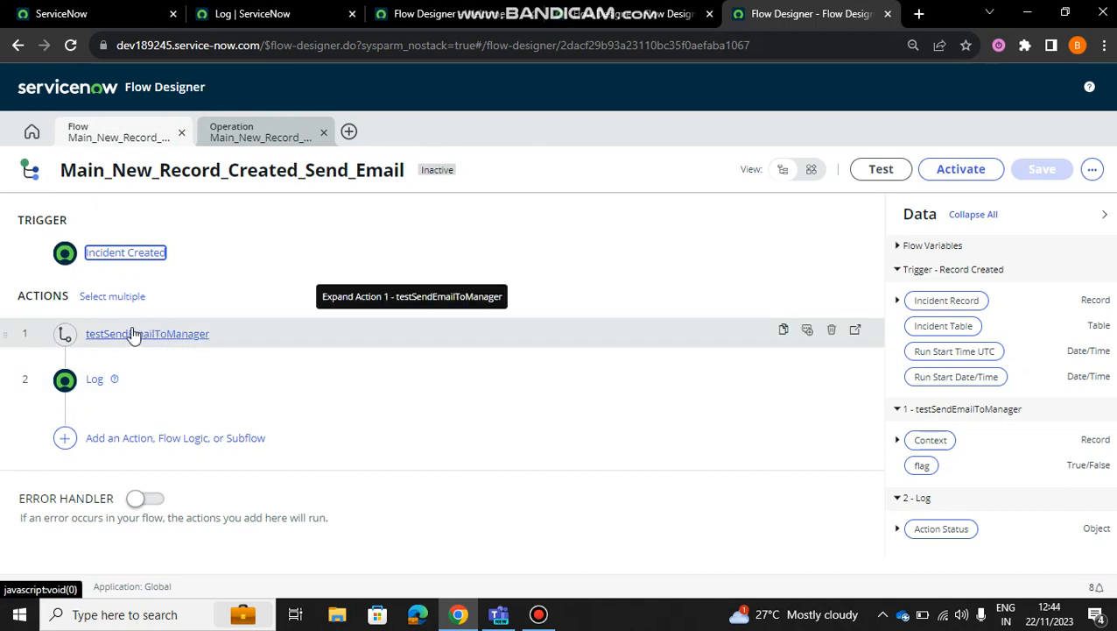
click(65, 440)
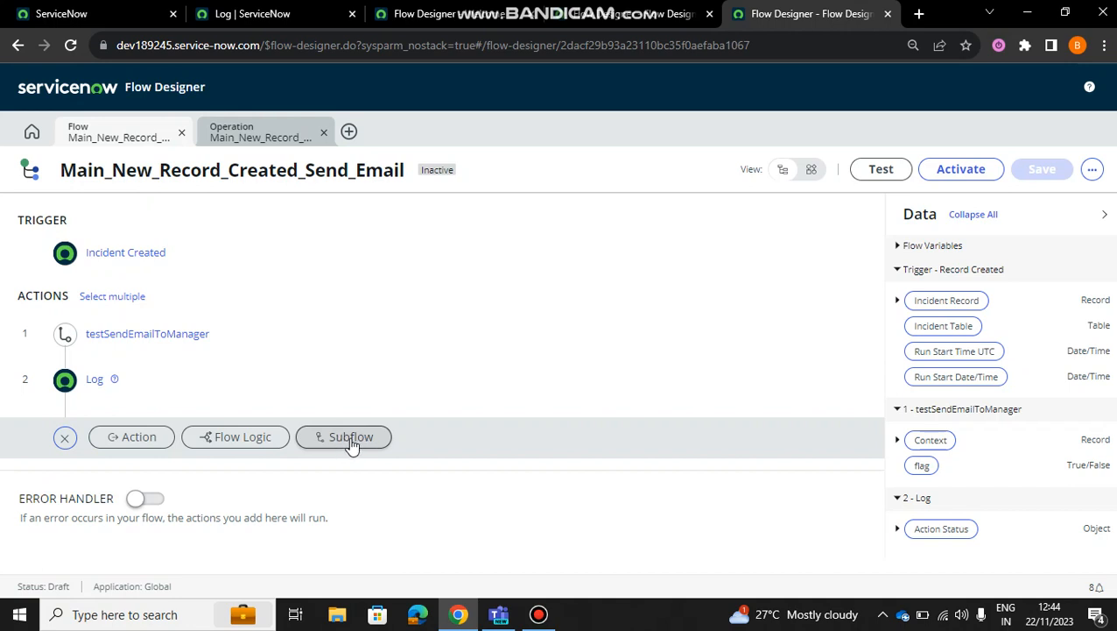
Step: Review the flow's testSendEmailToManager action and compare its incidentRef value with the subflow's defined inputs and outputs
click(416, 329)
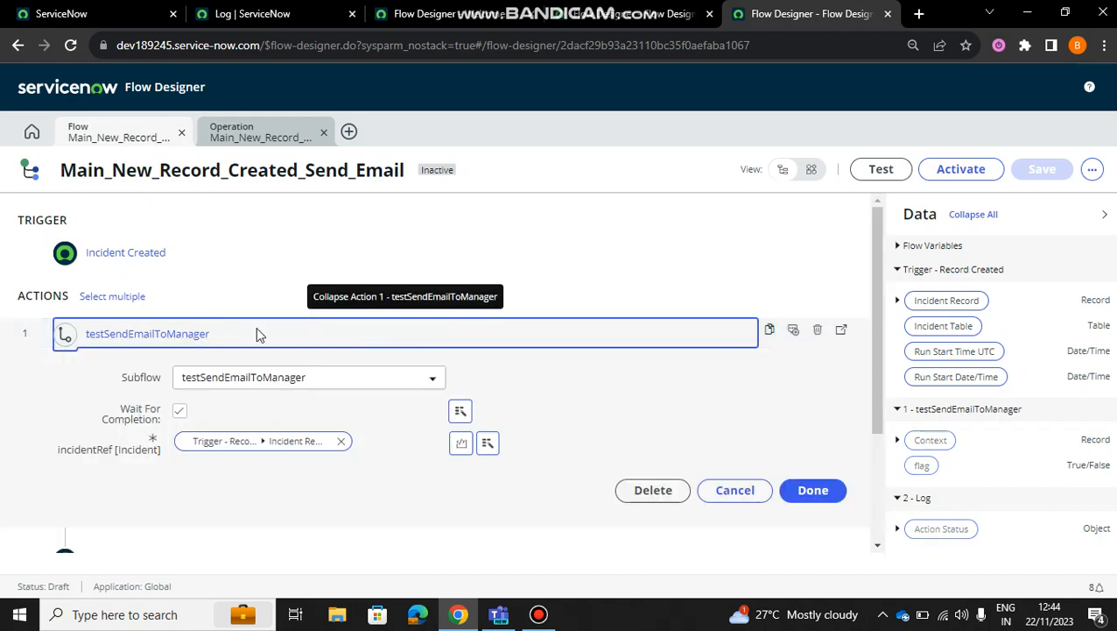
click(142, 341)
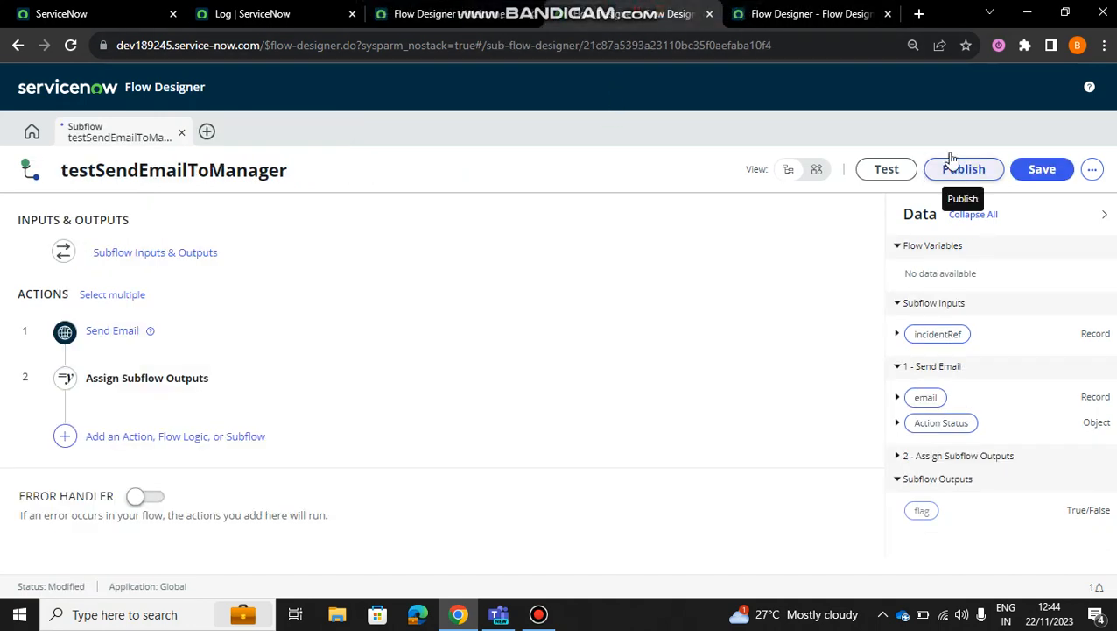
click(815, 7)
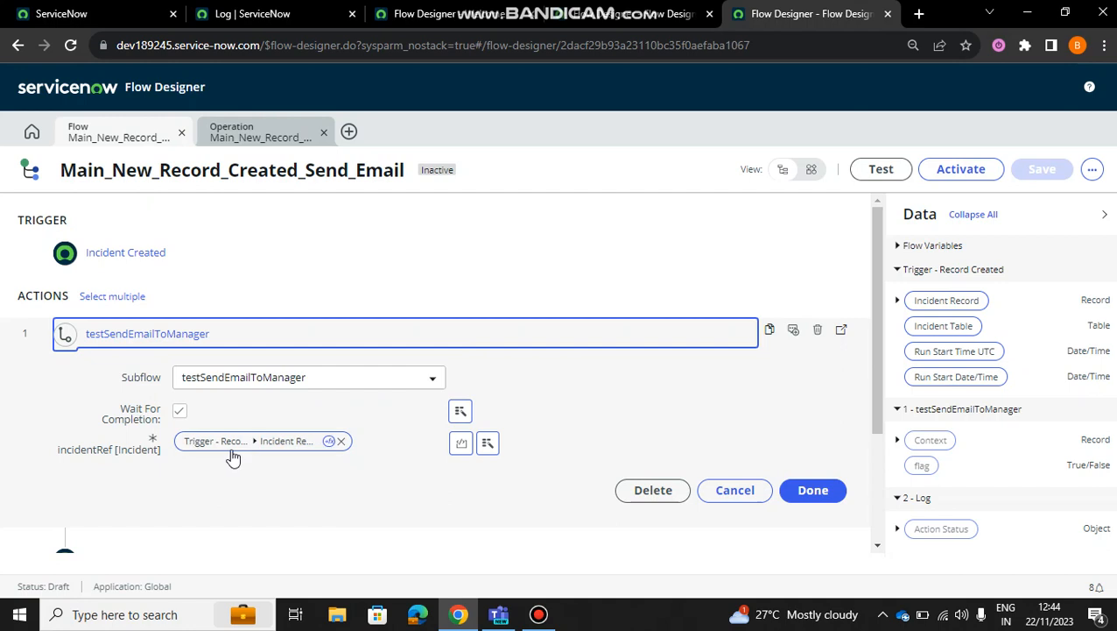
click(653, 7)
click(155, 254)
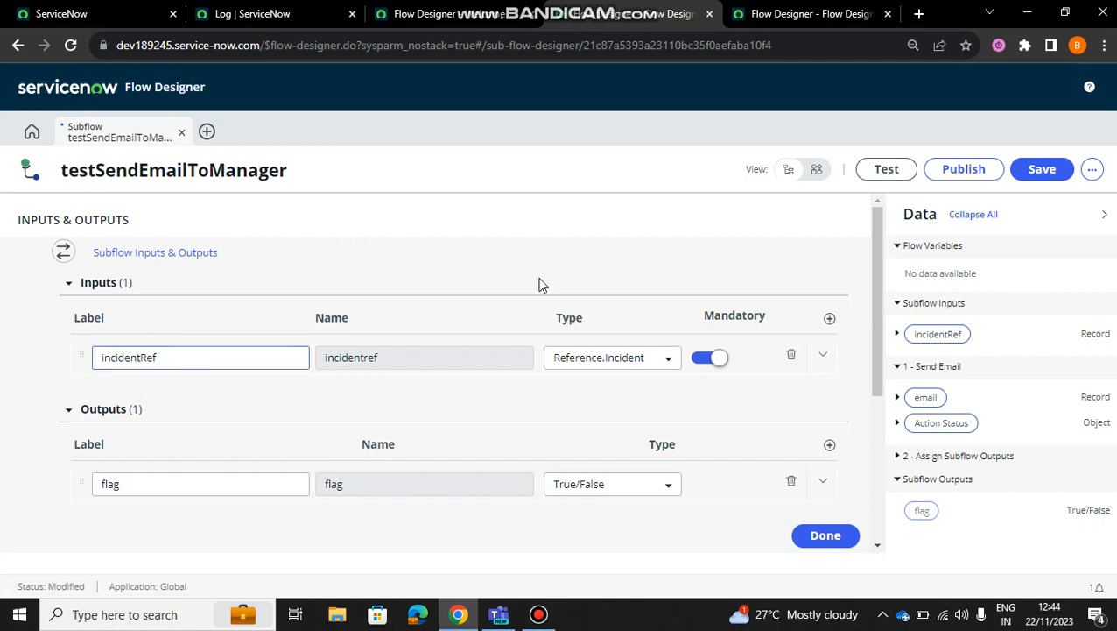
click(810, 13)
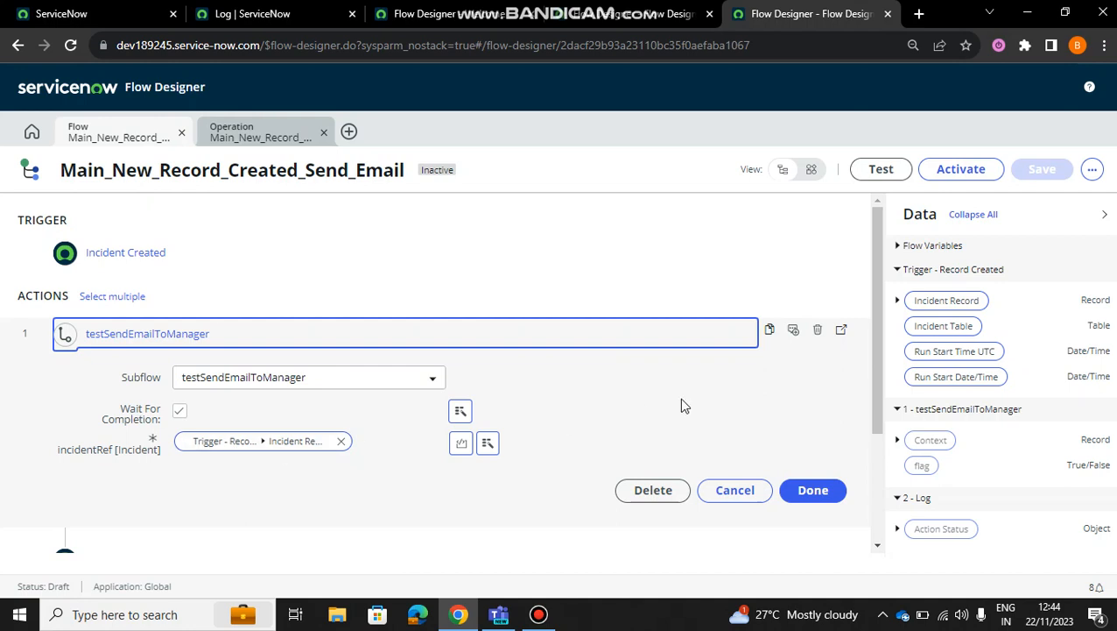
click(809, 492)
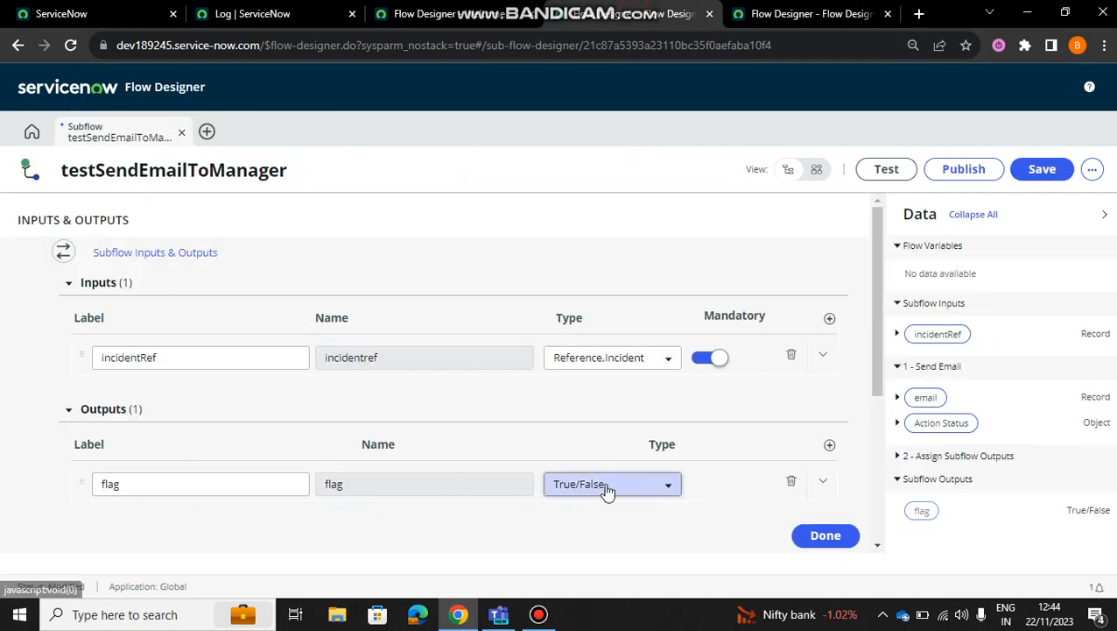
Step: Review the main flow's Log action, including its level and the subflow flag used in its message, and close it
click(795, 7)
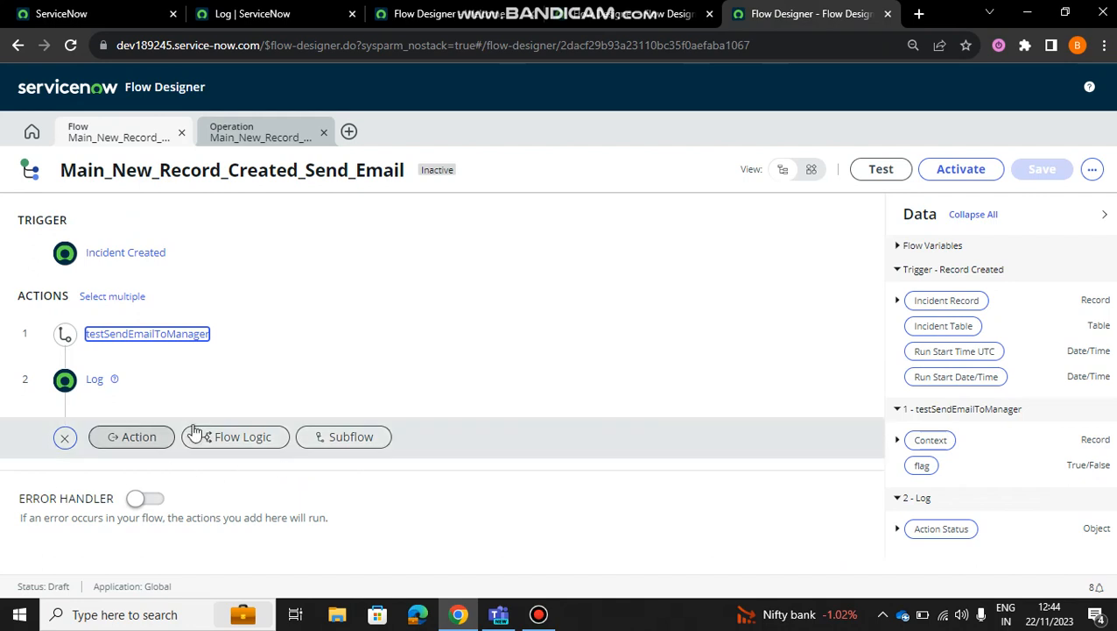
click(93, 382)
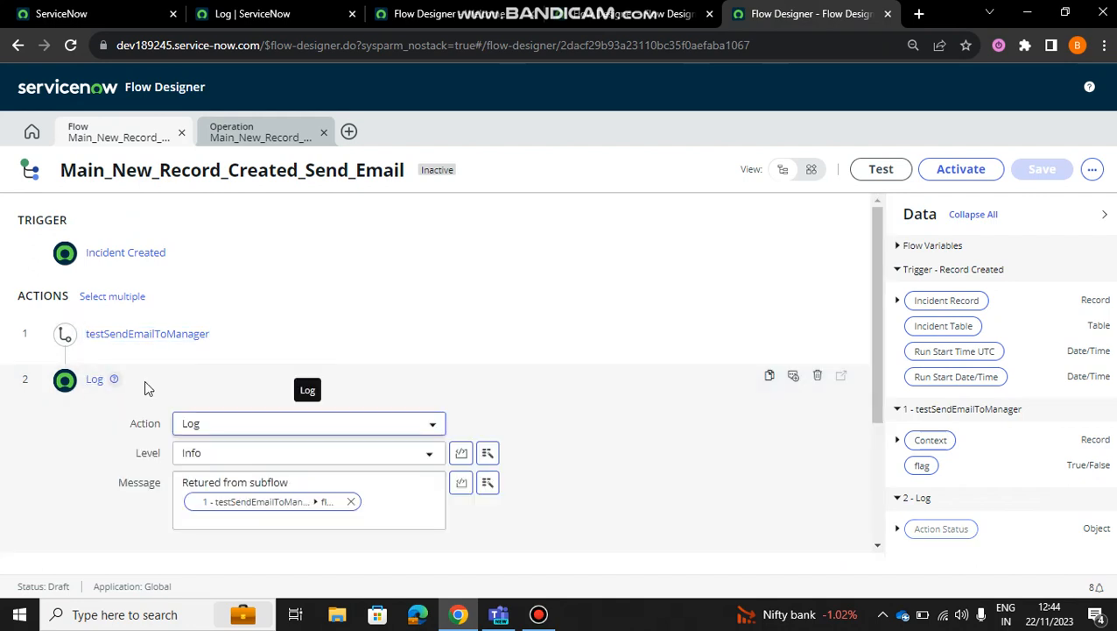
click(214, 476)
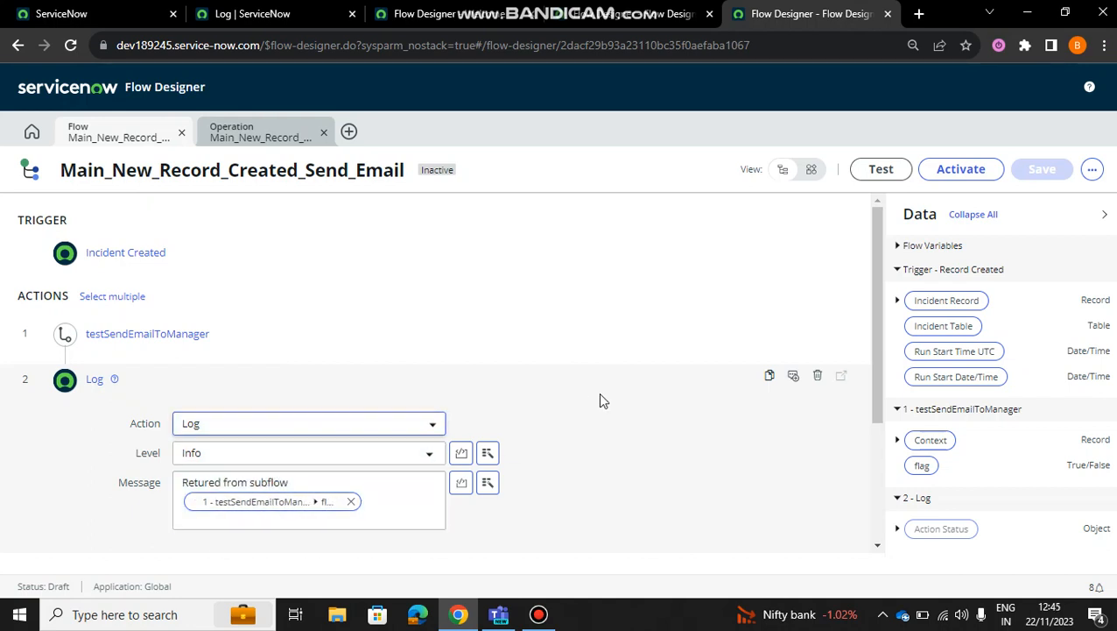
scroll(600, 400, down, 2)
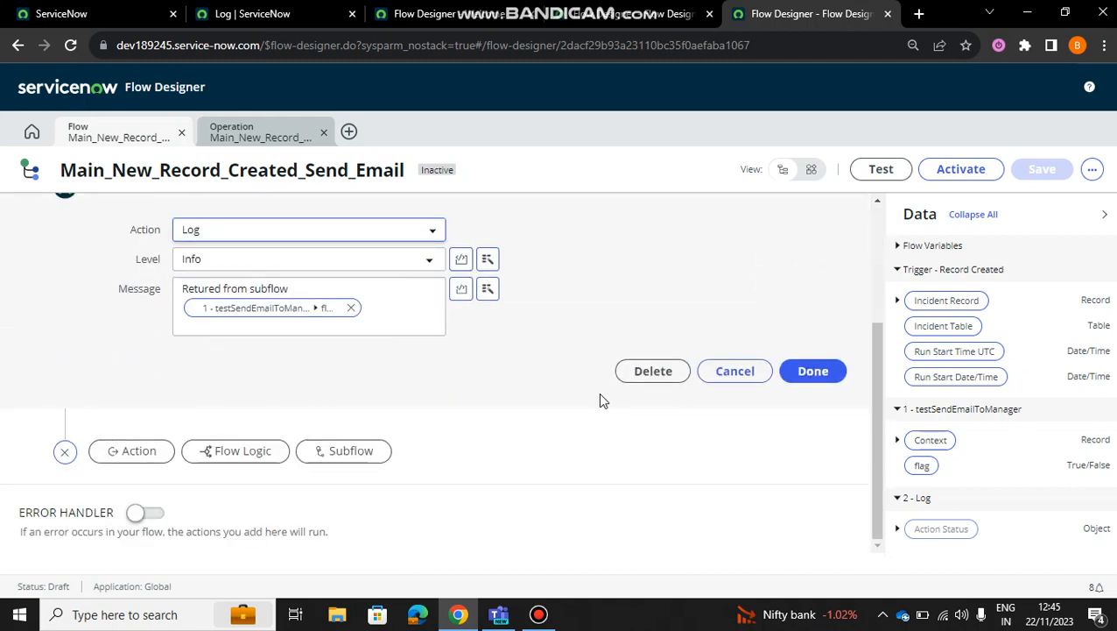
click(796, 373)
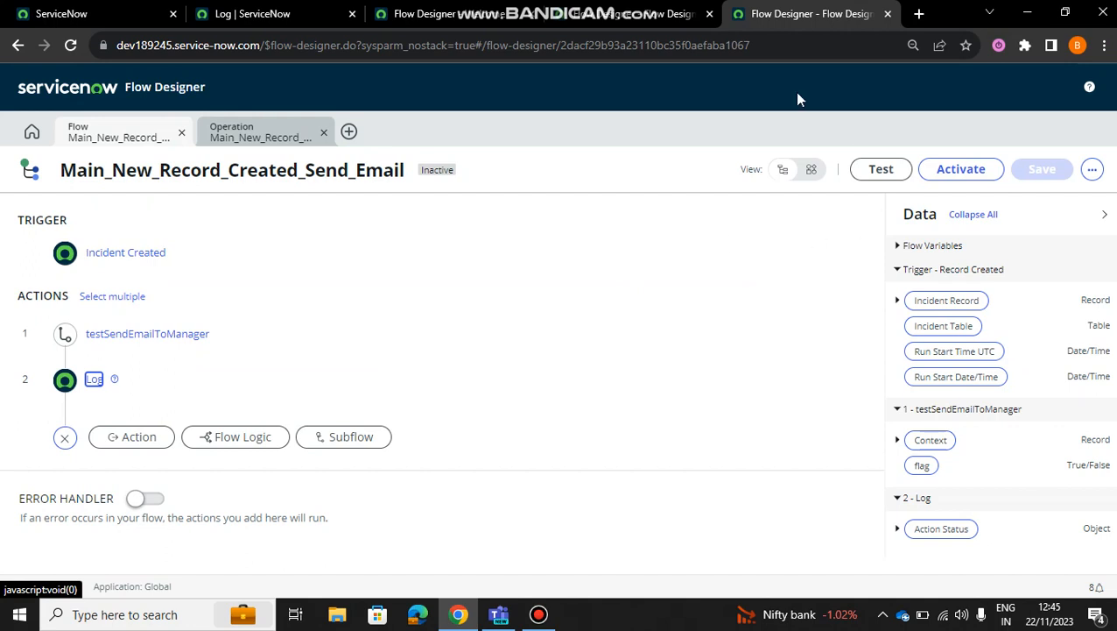
click(670, 22)
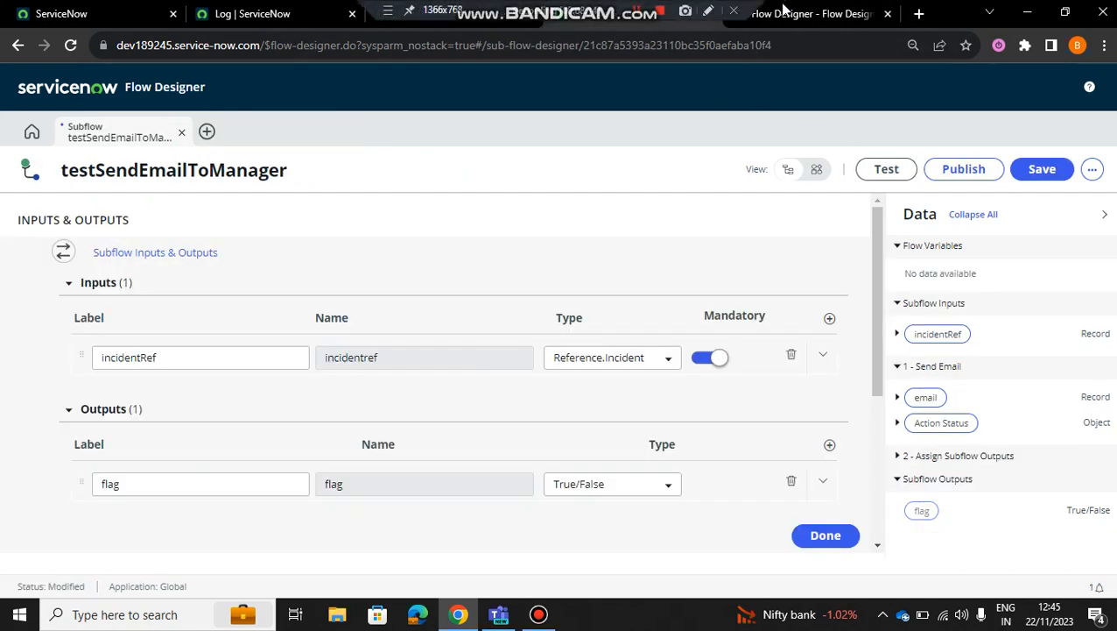
click(784, 11)
click(246, 139)
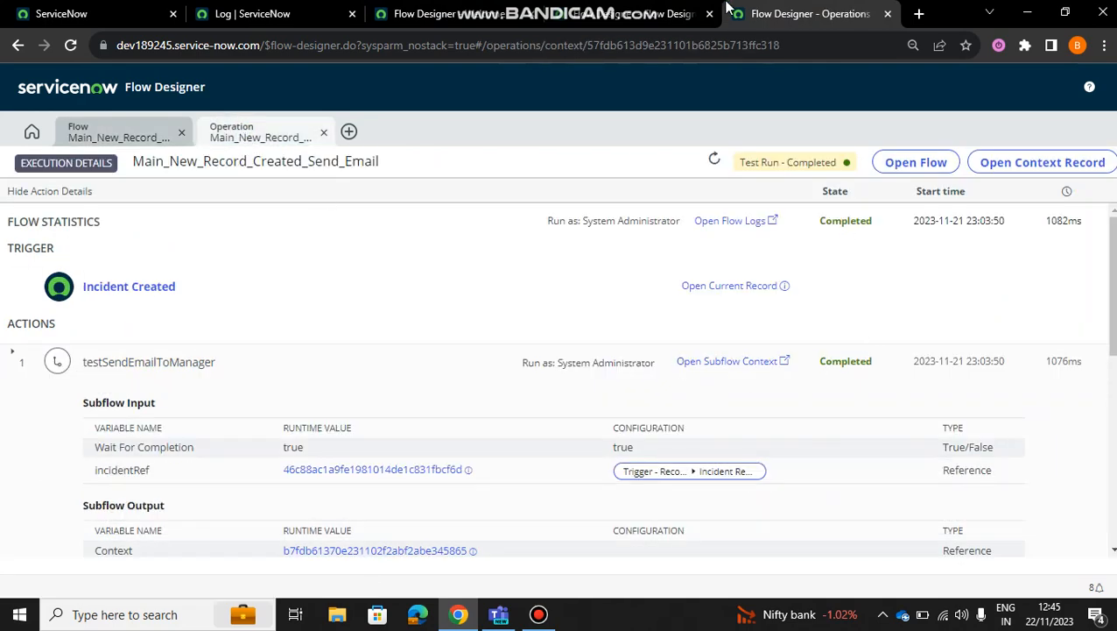
click(118, 124)
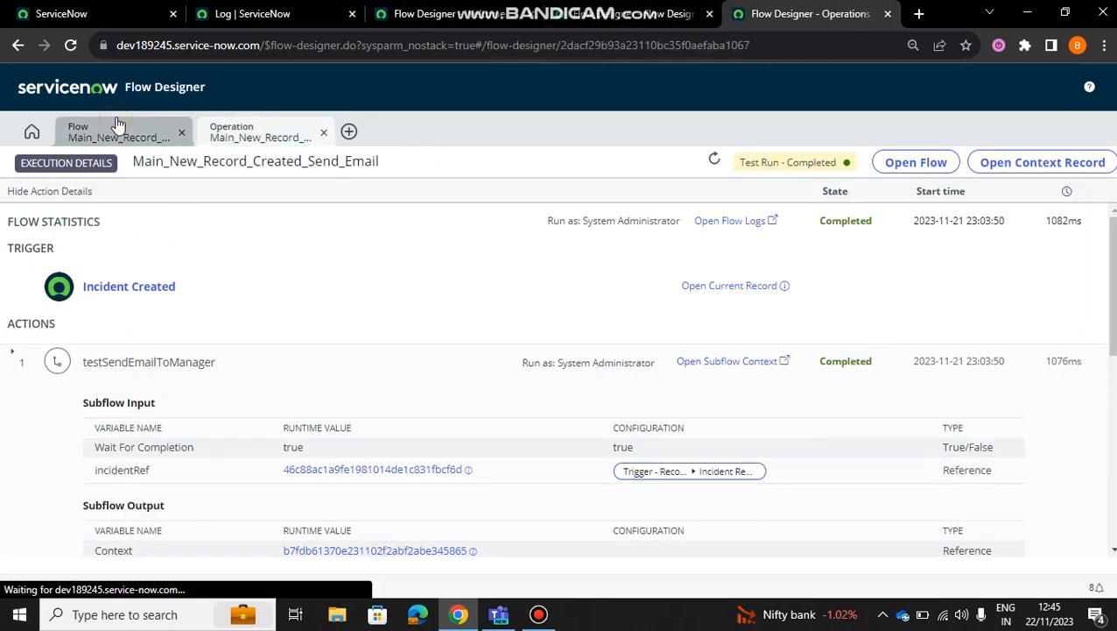
Step: Run a test of the Main_New_Record_Created_Send_Email flow using an existing incident record from the record list
click(883, 169)
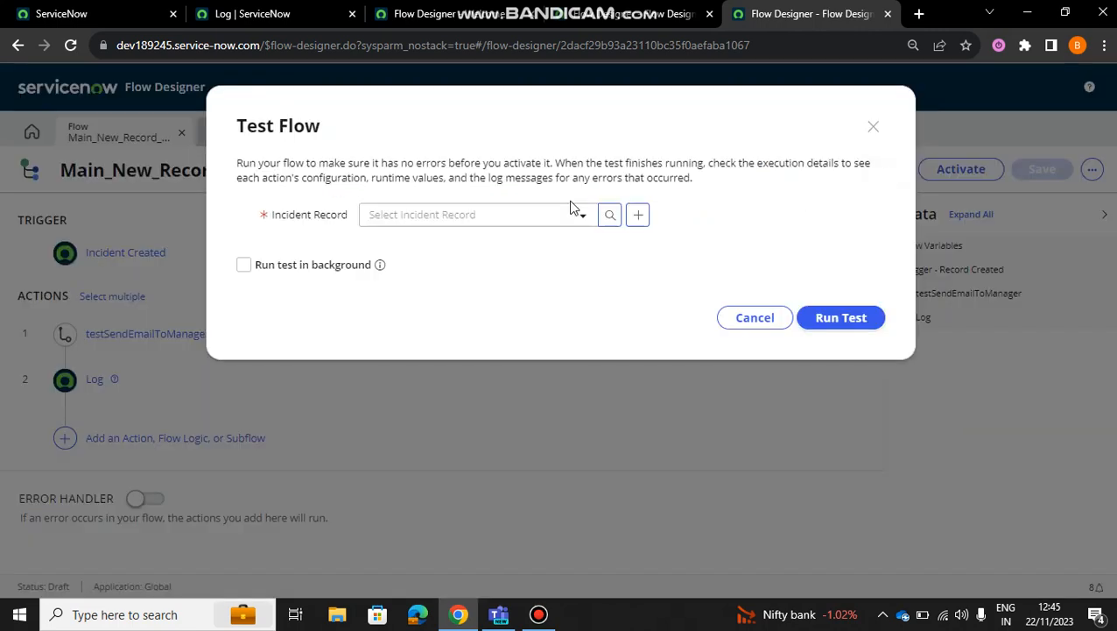
click(540, 217)
scroll(482, 364, down, 2)
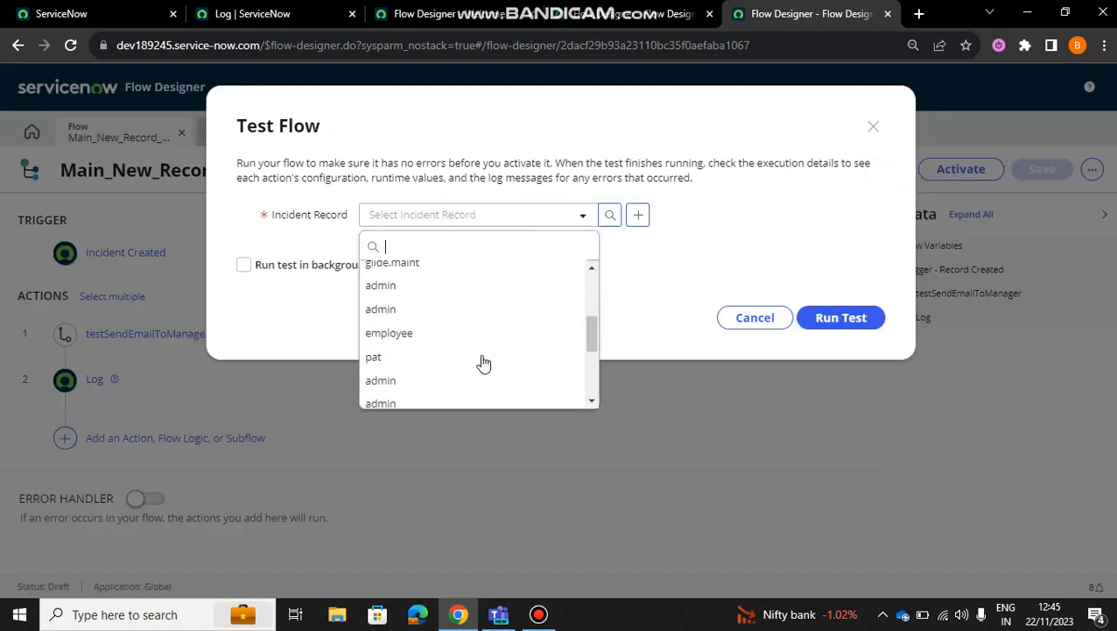
scroll(482, 365, down, 3)
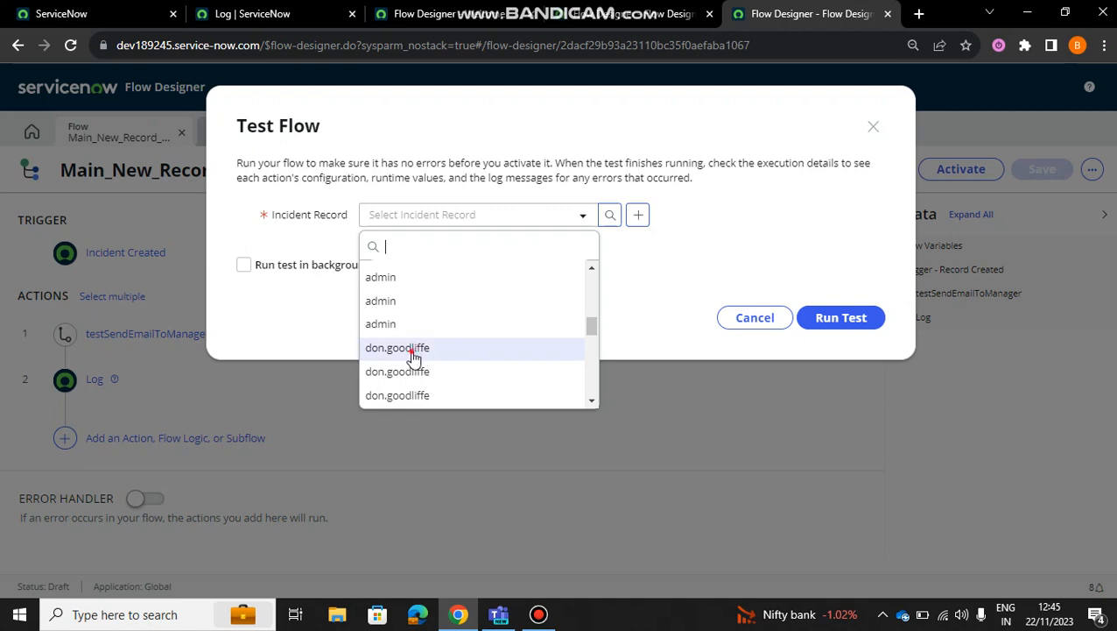
click(413, 353)
click(858, 320)
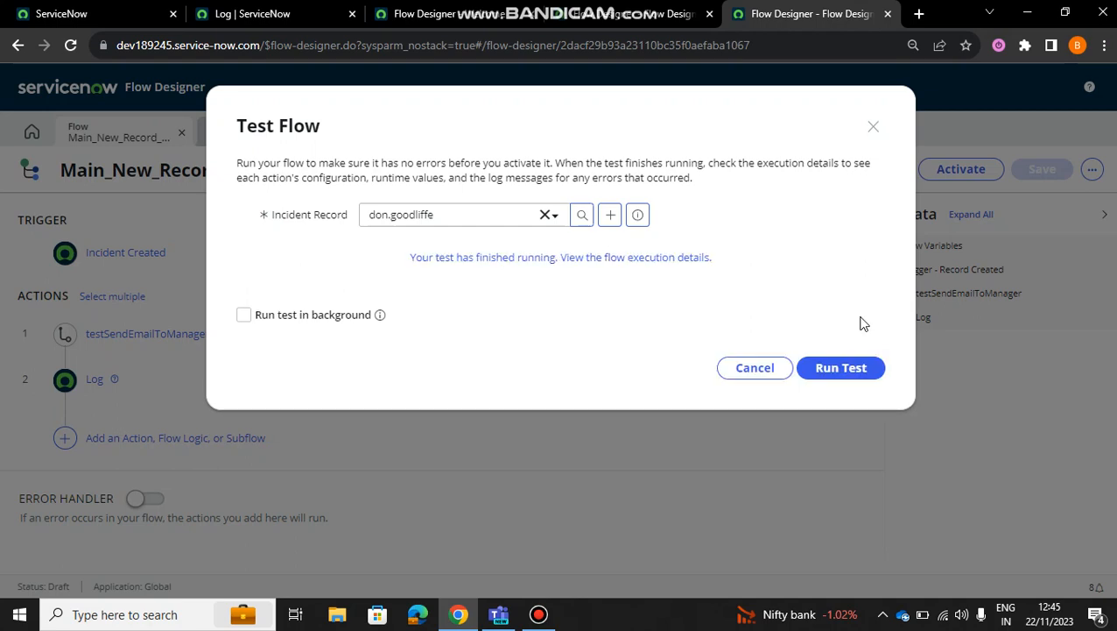
Step: Open the test run's execution details and expand the testSendEmailToManager action's subflow inputs and outputs
click(482, 258)
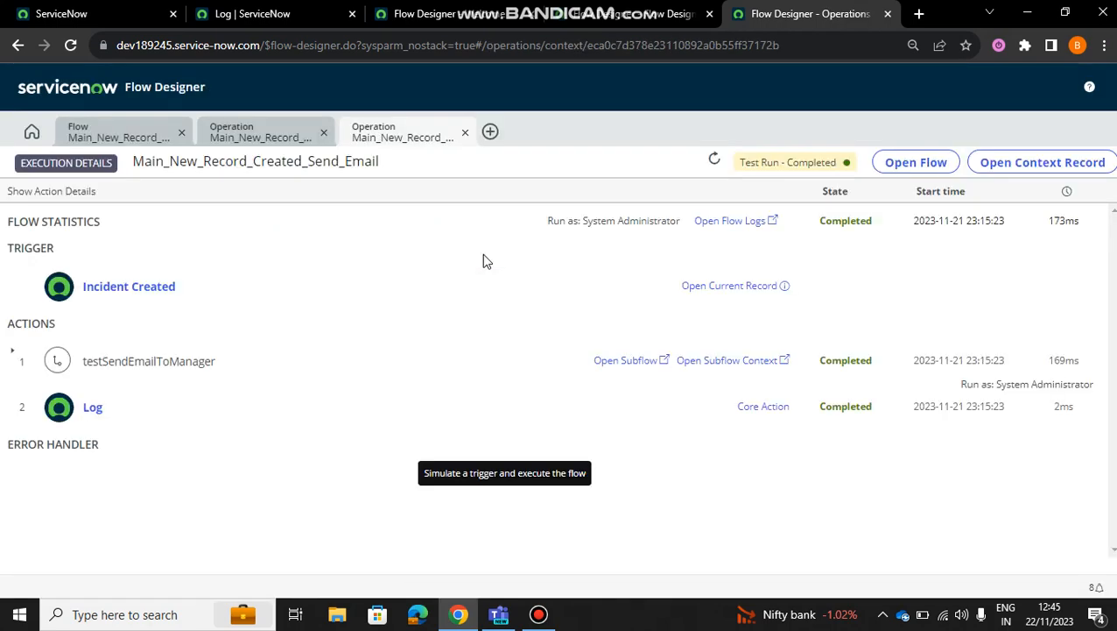
click(830, 364)
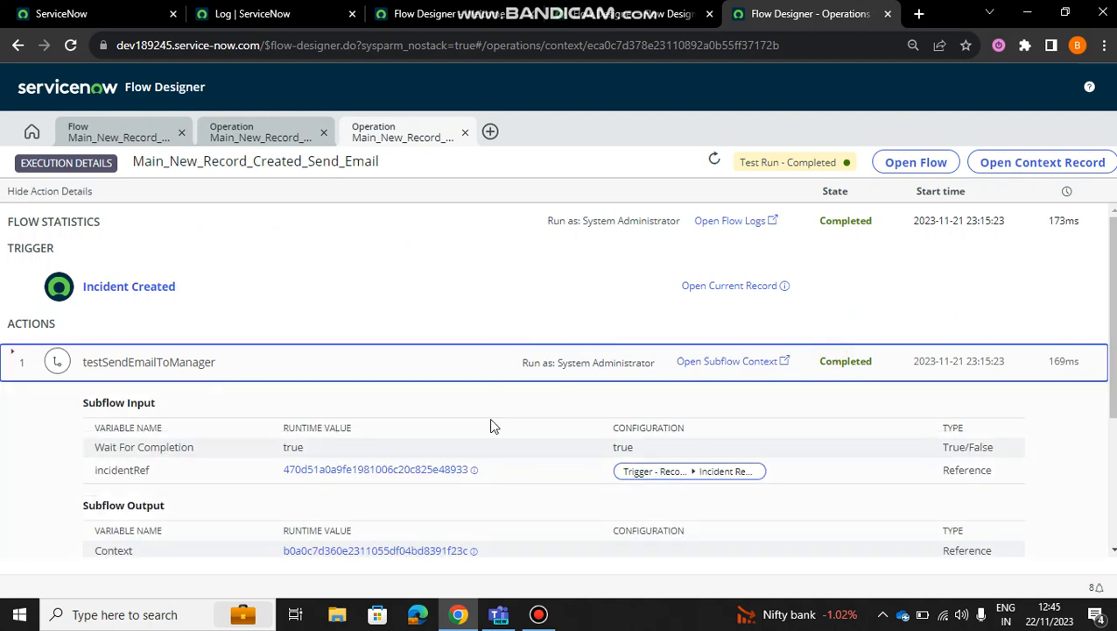
Step: Review the test run's subflow output flag and expand the Log action to compare its runtime message with that flag
scroll(491, 424, down, 2)
scroll(830, 353, down, 1)
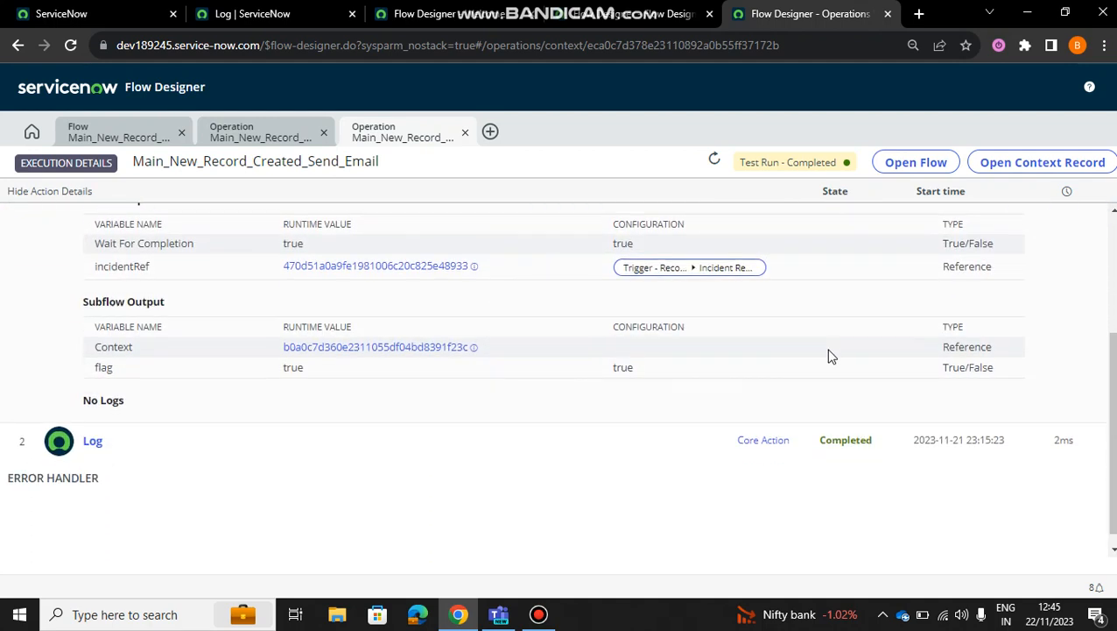
click(840, 425)
scroll(370, 424, down, 2)
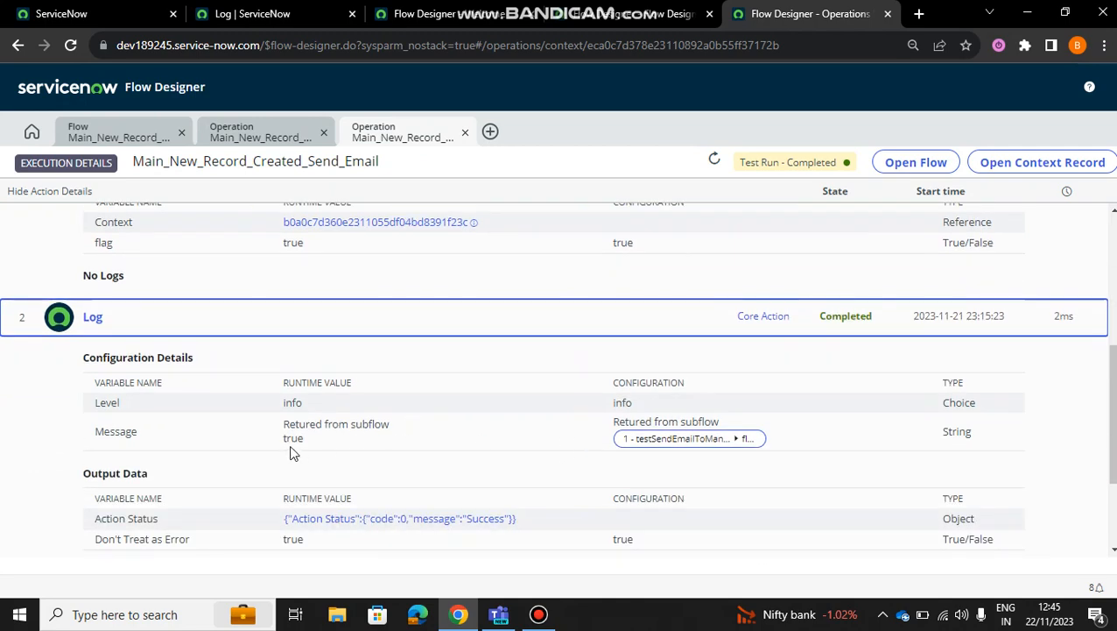
scroll(692, 265, up, 5)
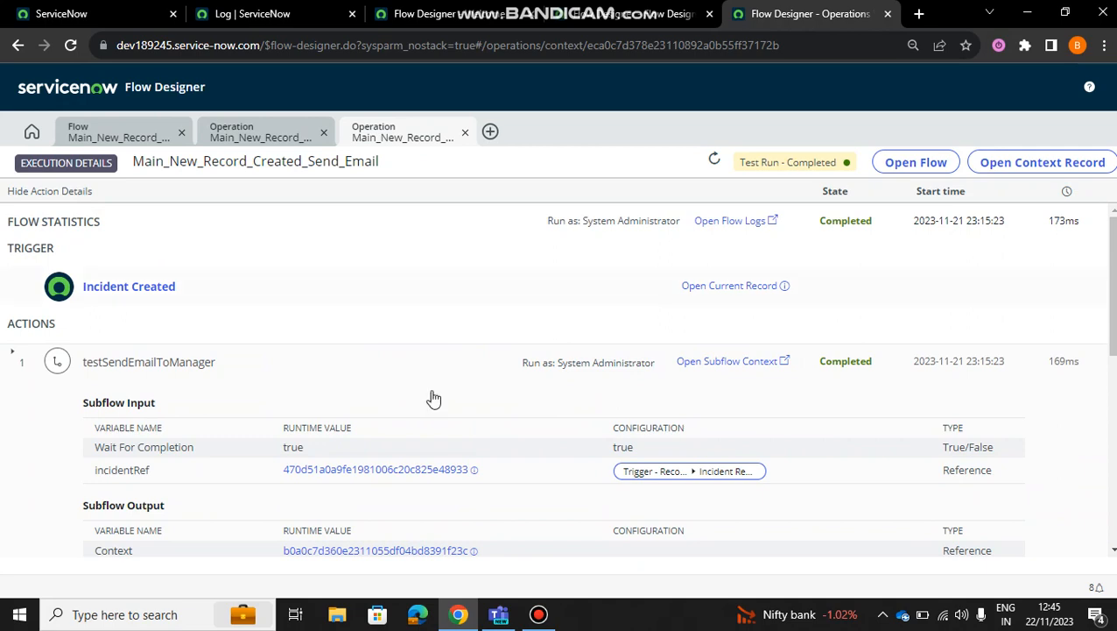
scroll(540, 453, down, 4)
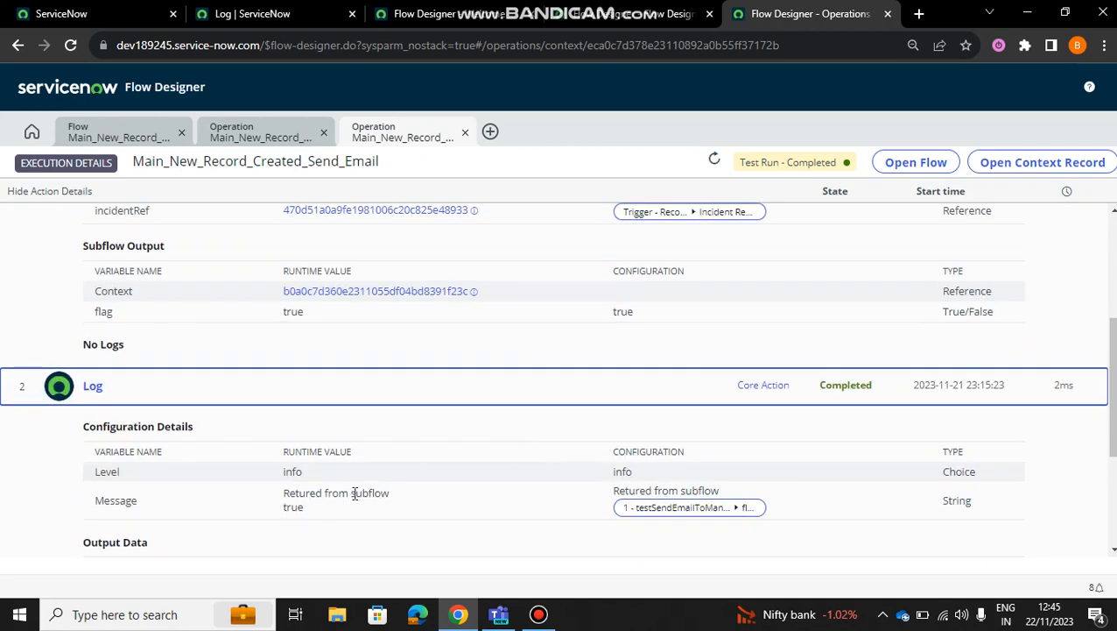
Step: Reload the list of all system log entries to check for the message logged by the flow's test run
click(298, 15)
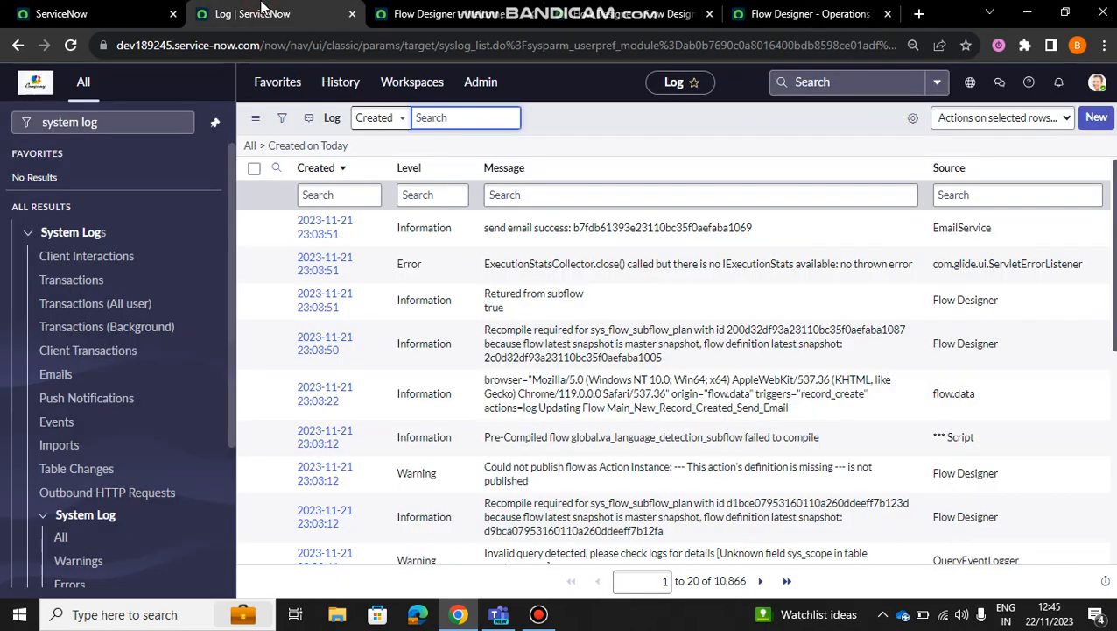
click(143, 123)
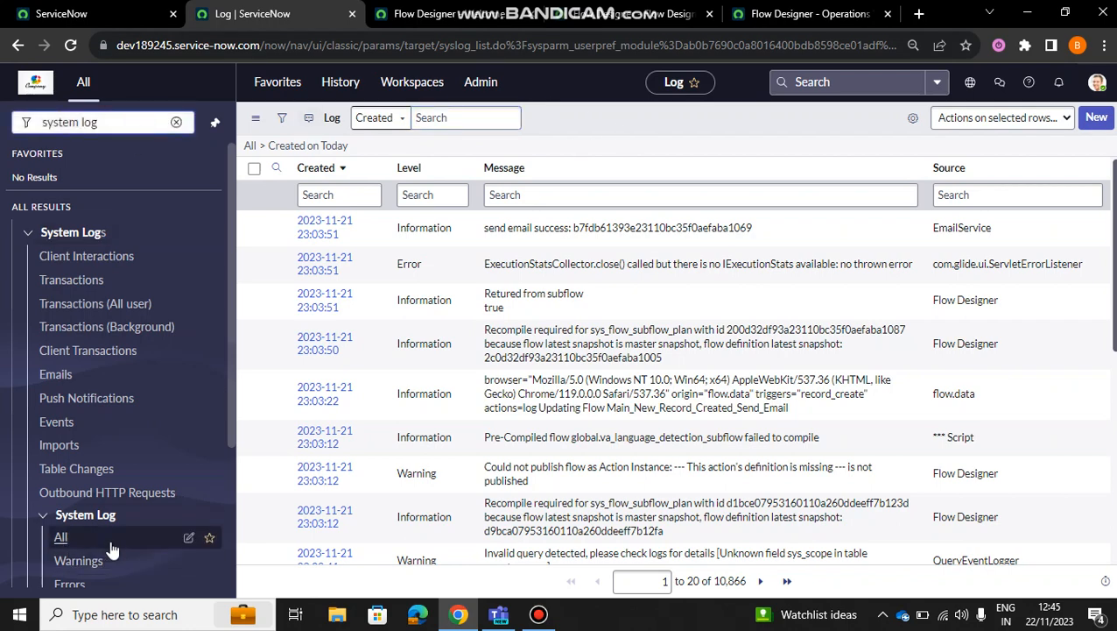
click(84, 536)
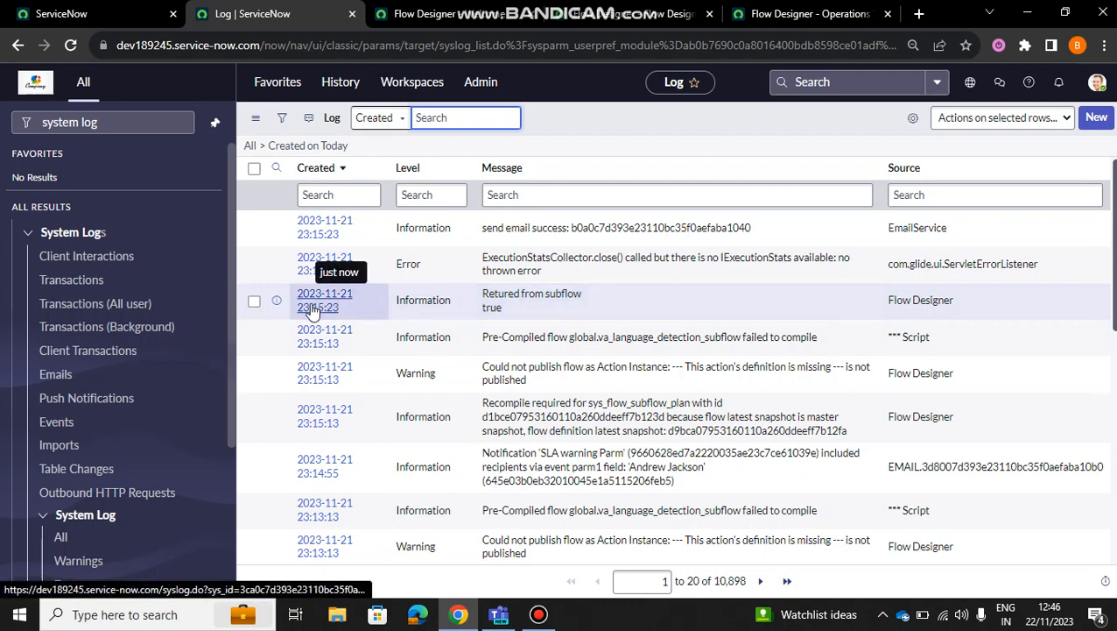
Step: Reload the system log list with the Created on Today filter and look through its entries
click(254, 117)
click(315, 201)
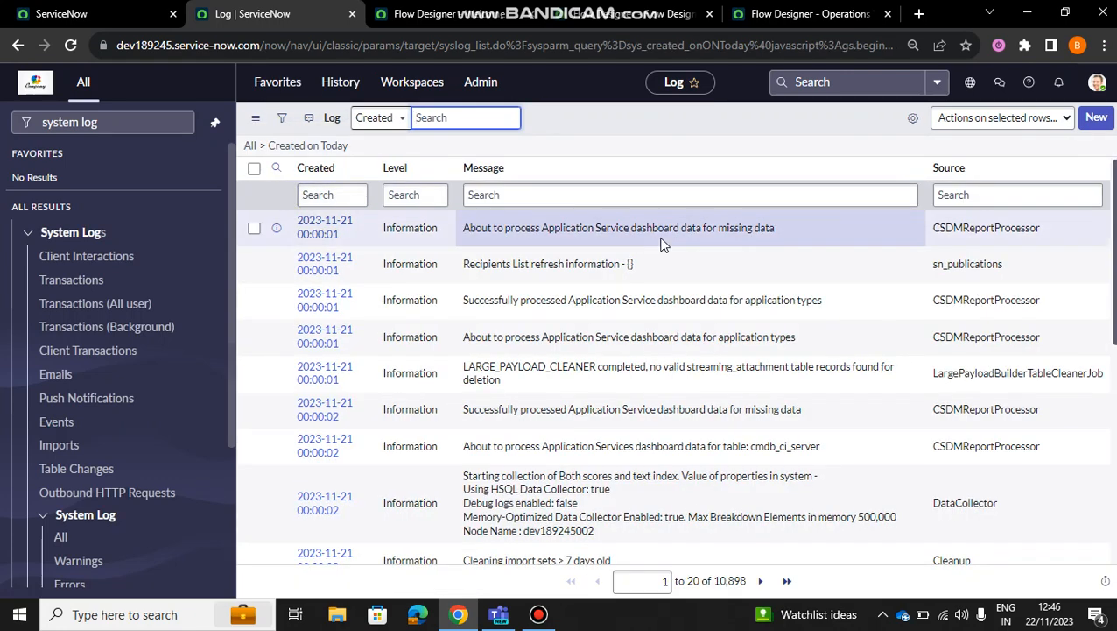
click(390, 121)
click(419, 117)
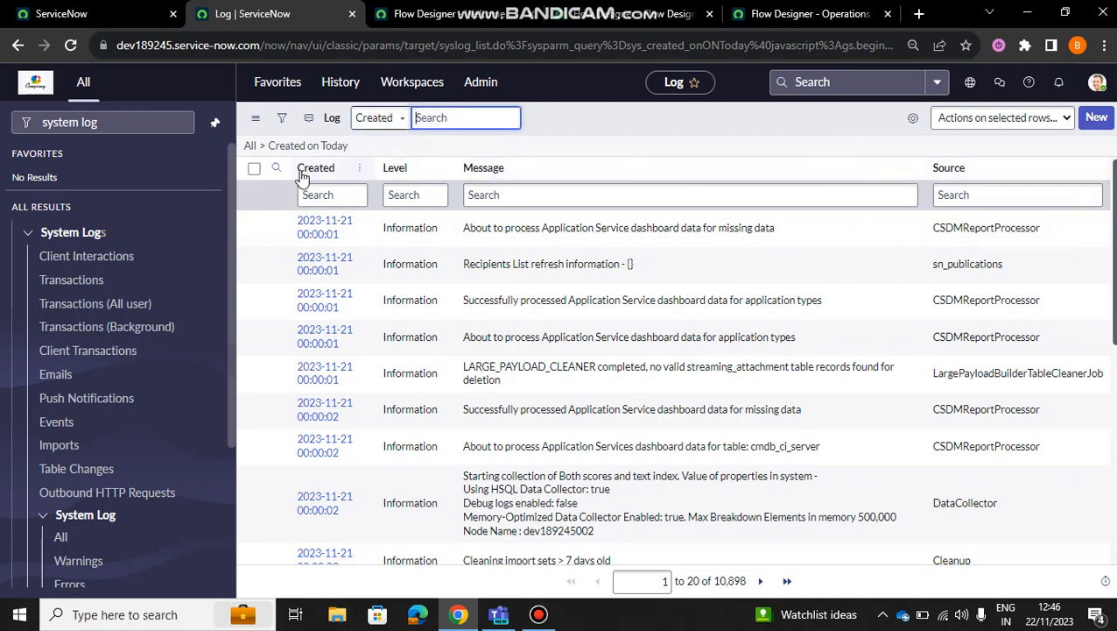
click(302, 147)
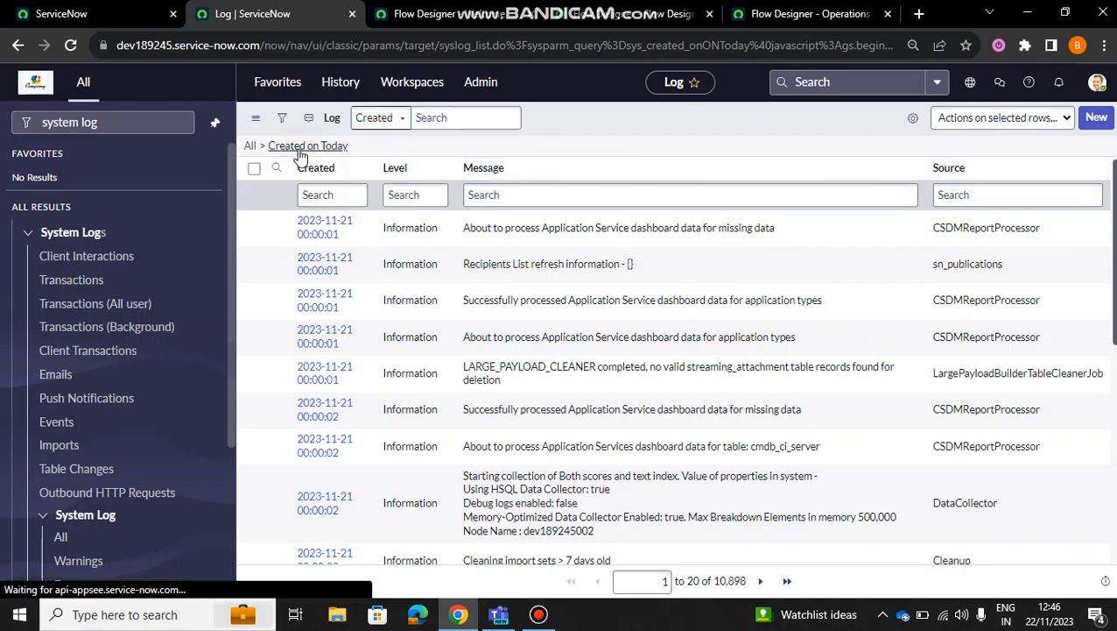
scroll(801, 262, down, 4)
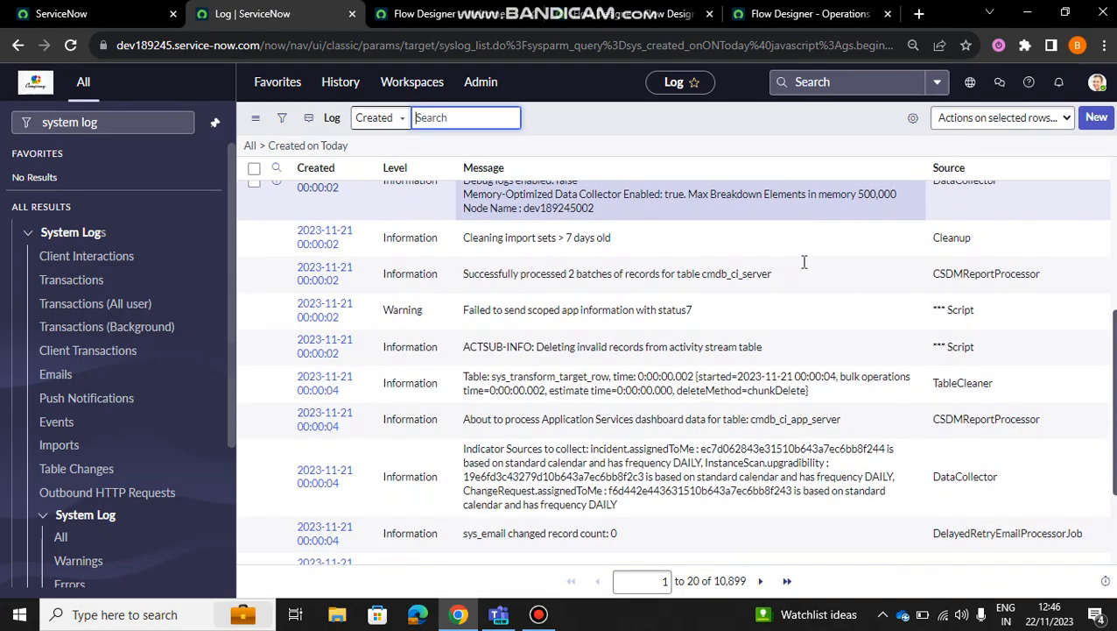
scroll(804, 261, up, 4)
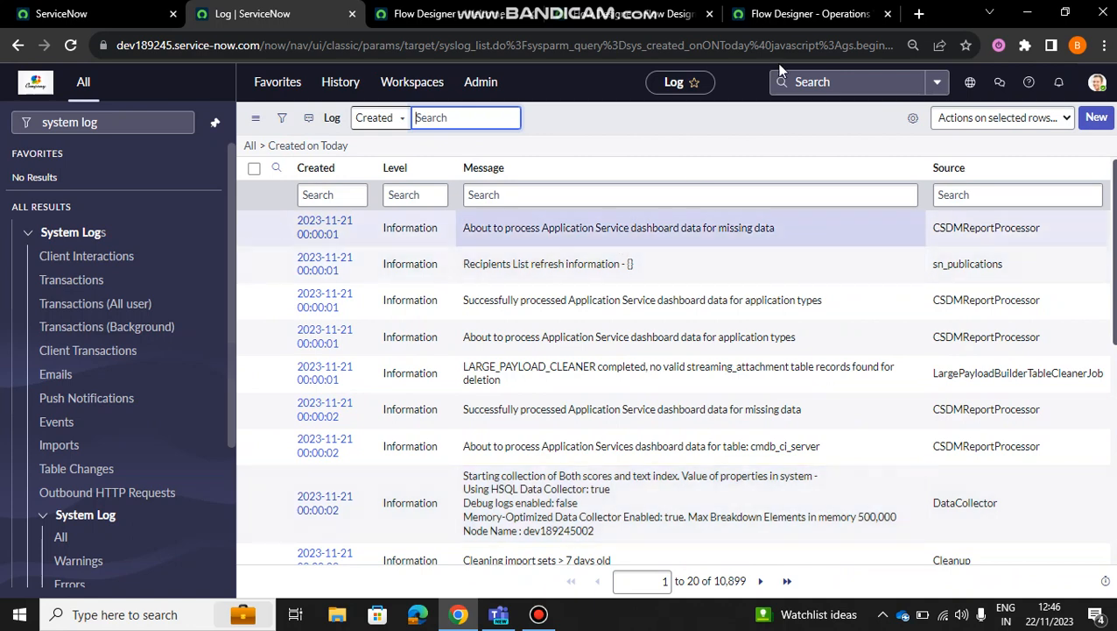
Step: Return to the flow's test run, close both execution details views, and dismiss the Test Flow dialog
click(810, 13)
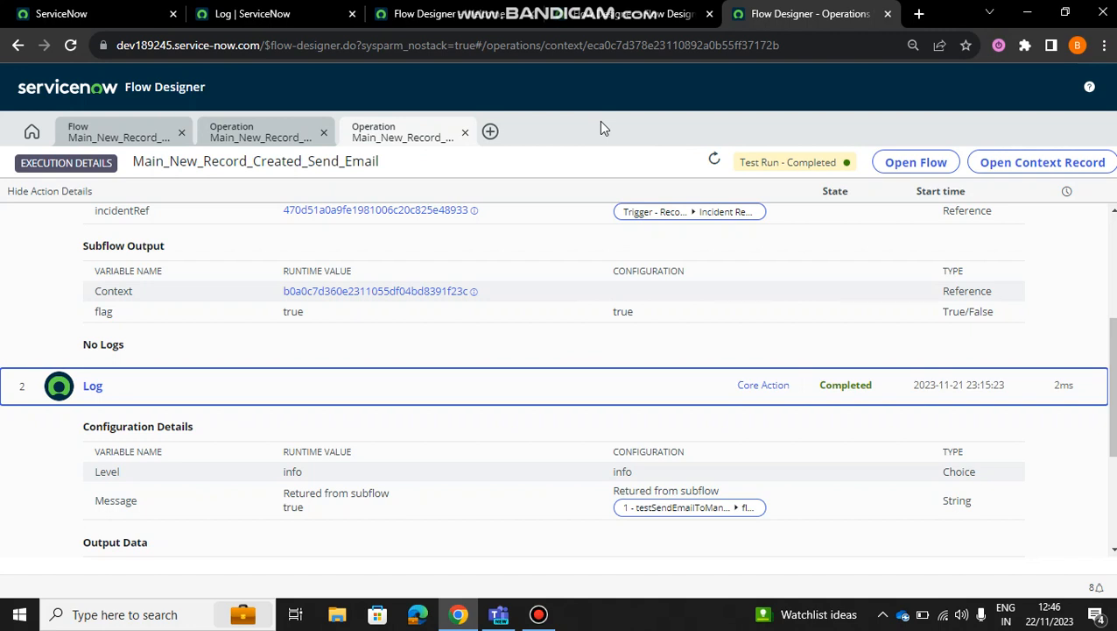
click(466, 132)
click(323, 132)
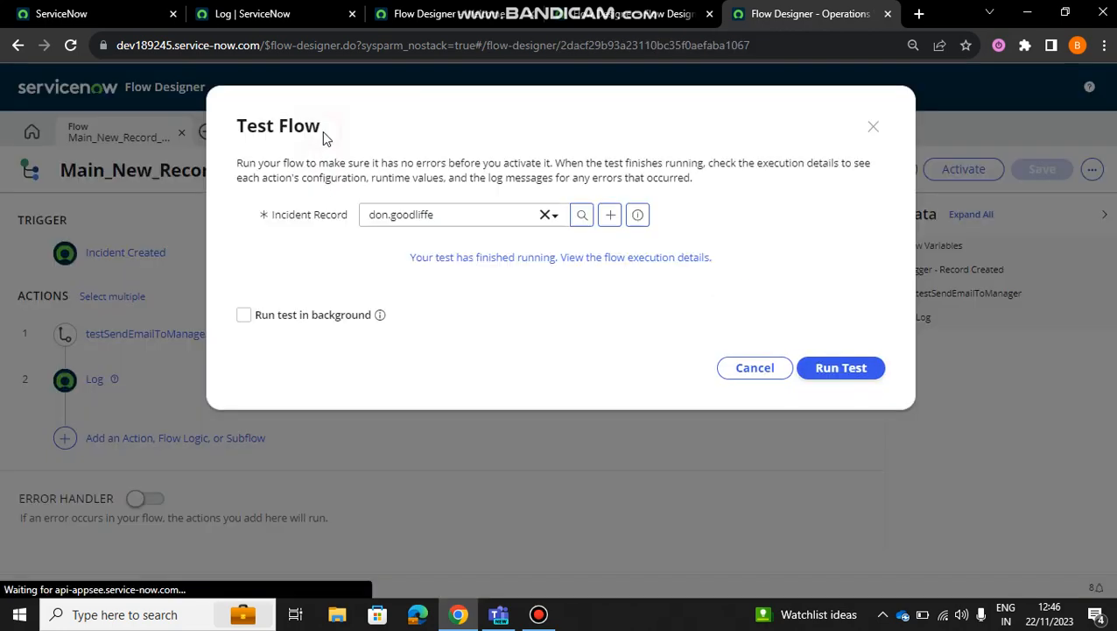
click(873, 126)
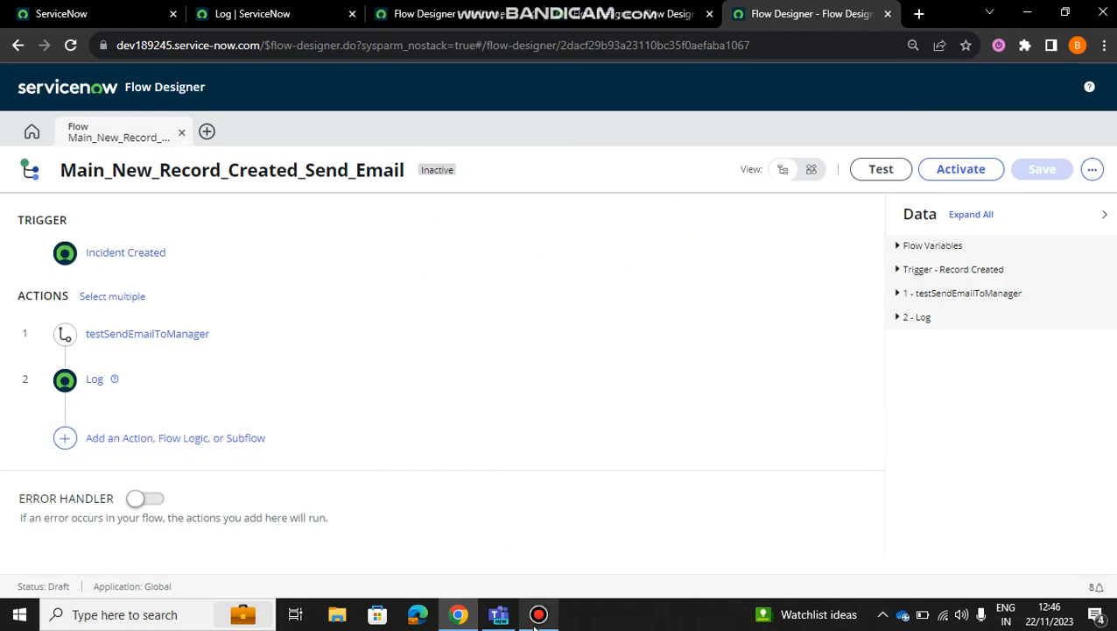